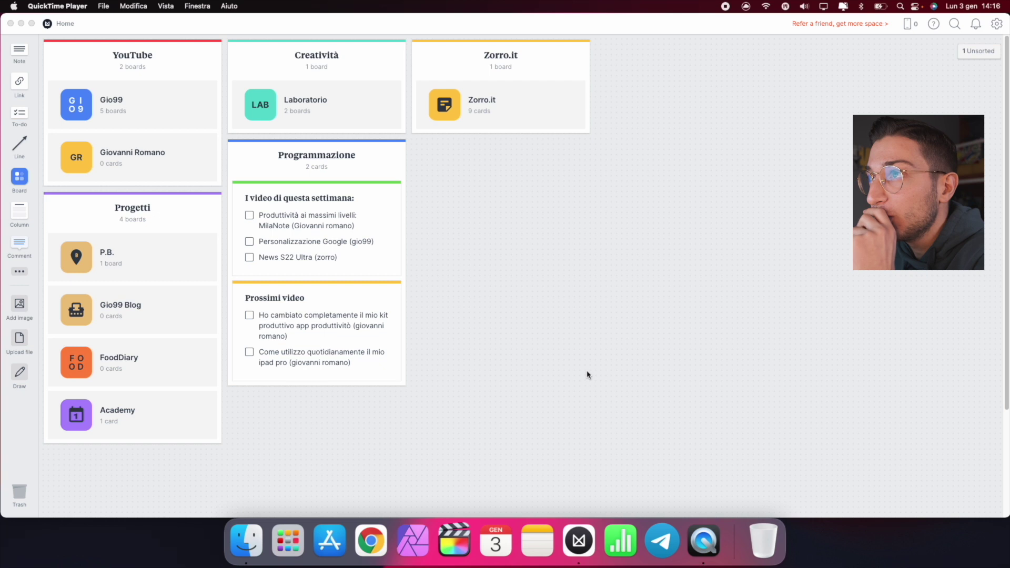
{"action": "left_click", "coordinate": [175, 50]}
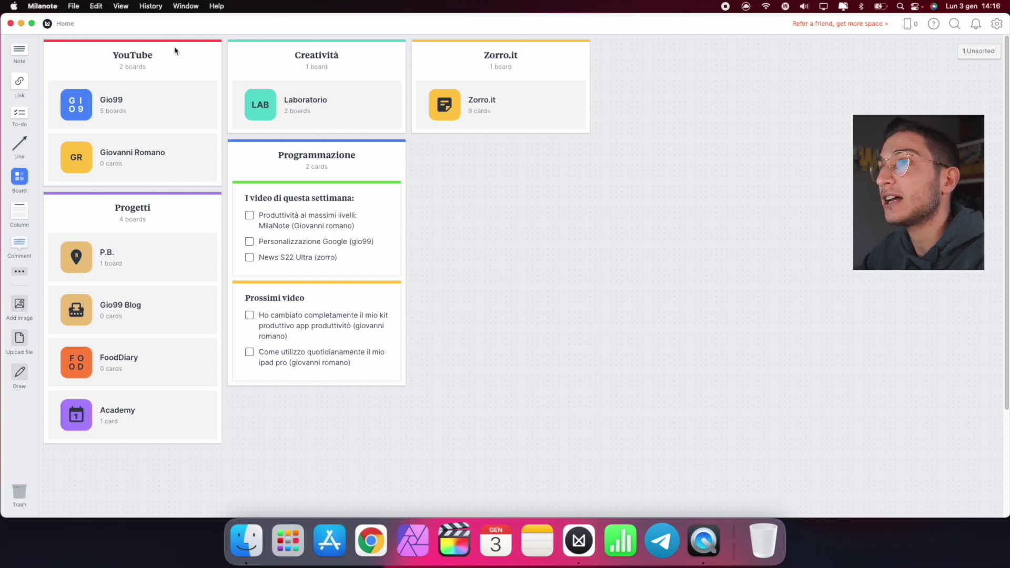
{"action": "left_click_drag", "start_coordinate": [717, 481], "coordinate": [477, 218]}
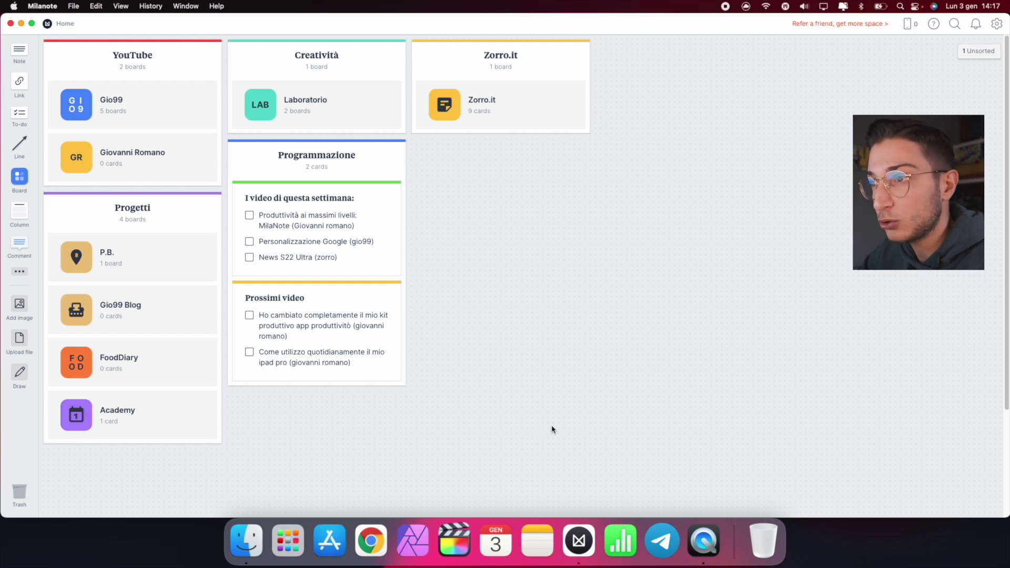
{"action": "left_click", "coordinate": [997, 24]}
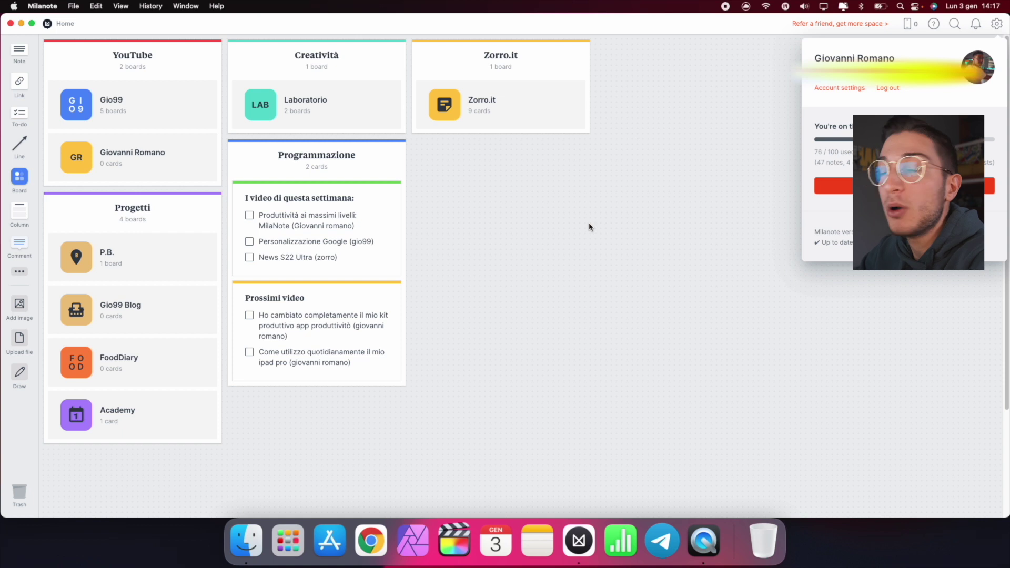
{"action": "left_click", "coordinate": [589, 226]}
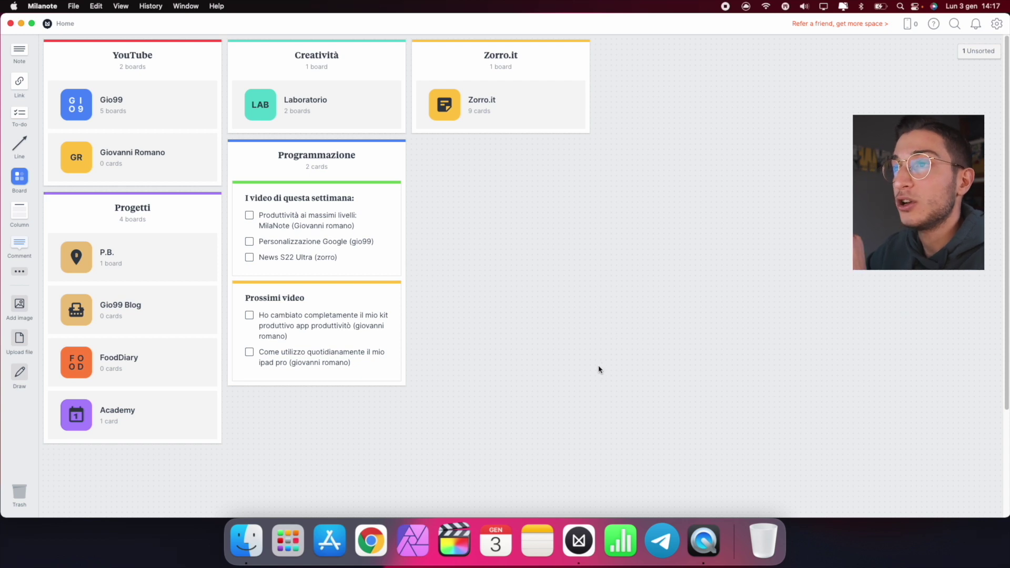
{"action": "left_click_drag", "start_coordinate": [633, 436], "coordinate": [559, 375]}
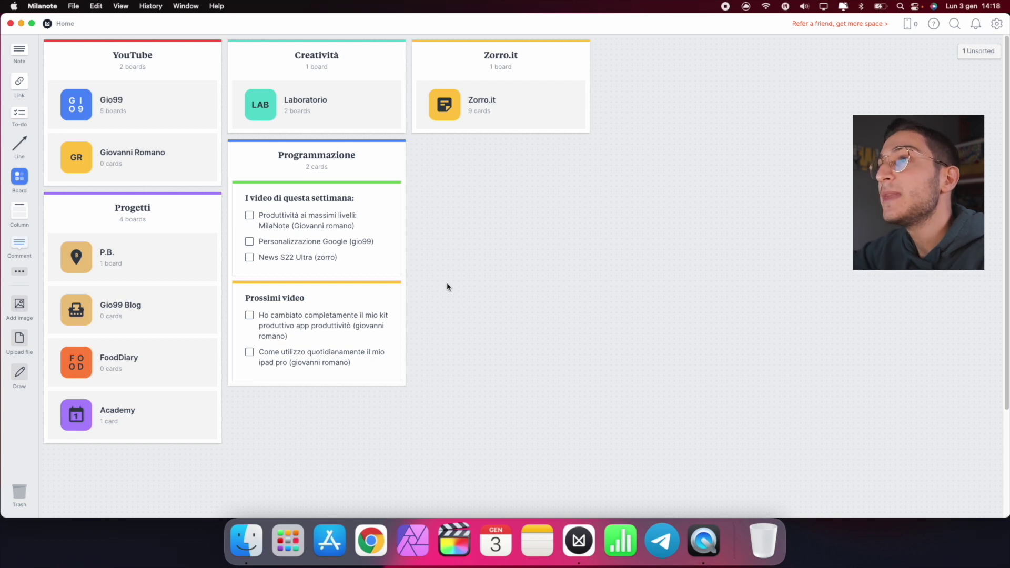
{"action": "left_click_drag", "start_coordinate": [535, 427], "coordinate": [100, 6]}
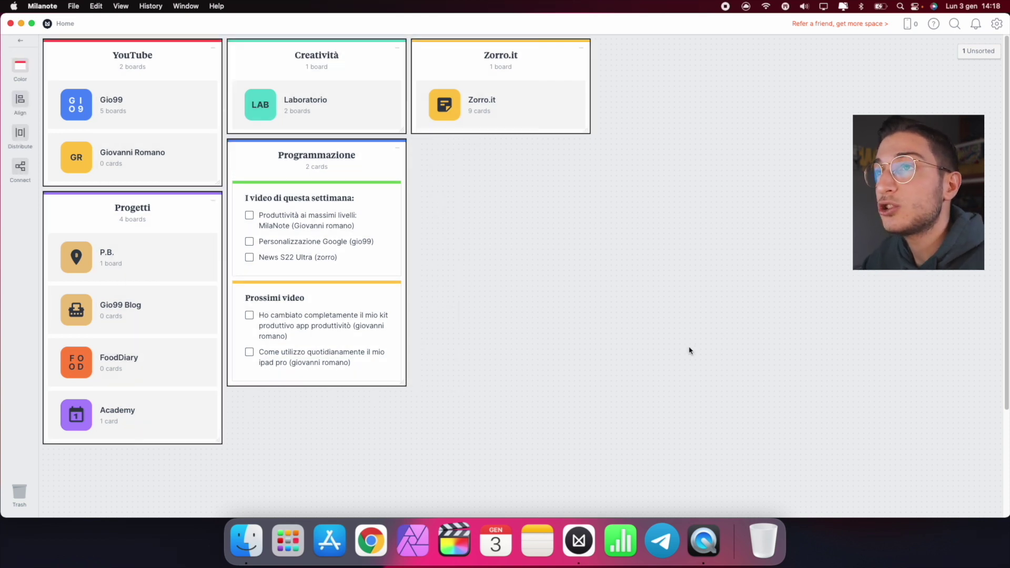
{"action": "left_click", "coordinate": [642, 276]}
Step: Open the Gio99 board, add a new board below its columns, and open that new board
{"action": "left_click", "coordinate": [135, 119]}
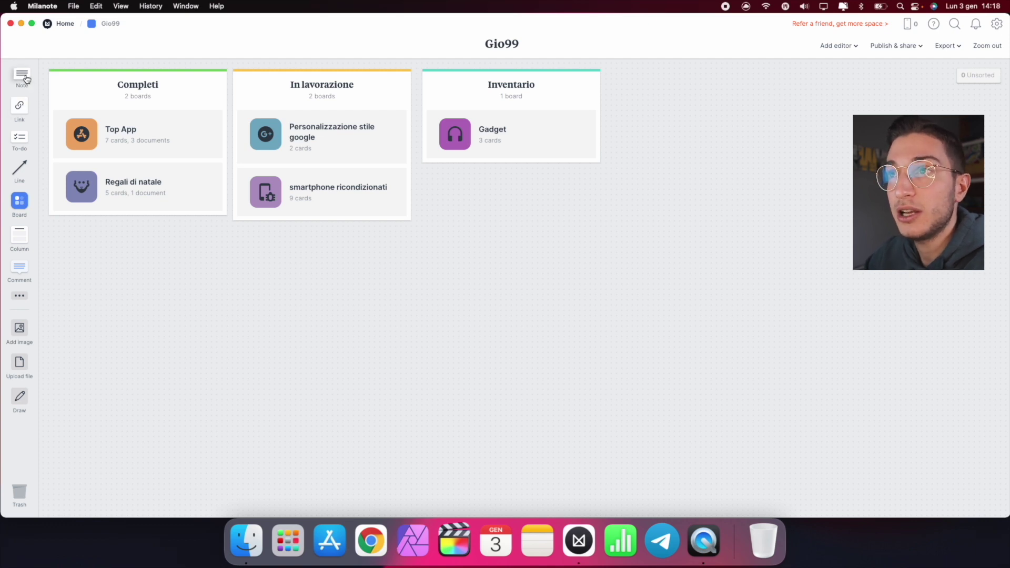
{"action": "left_click_drag", "start_coordinate": [20, 201], "coordinate": [209, 279]}
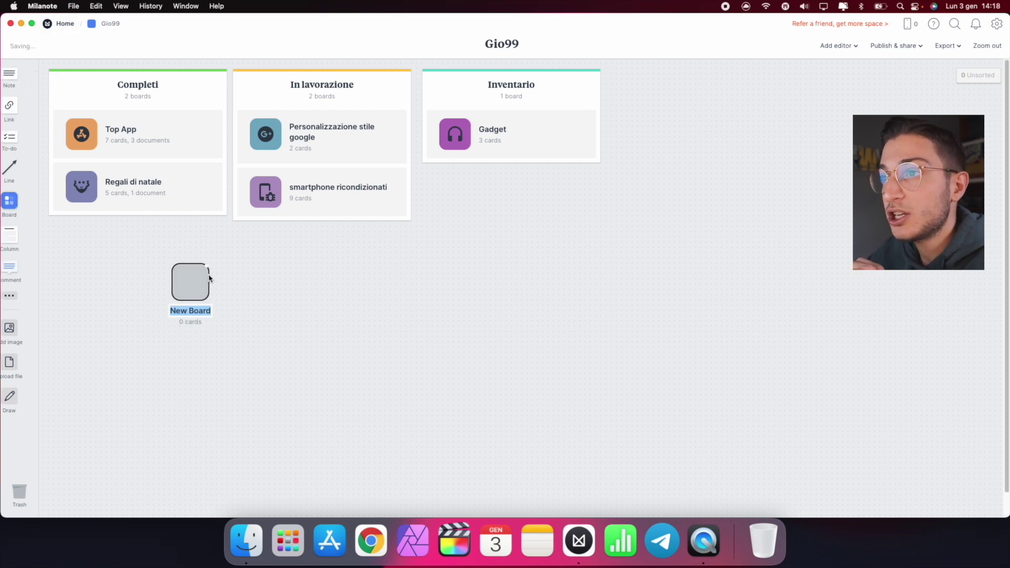
{"action": "left_click", "coordinate": [192, 292]}
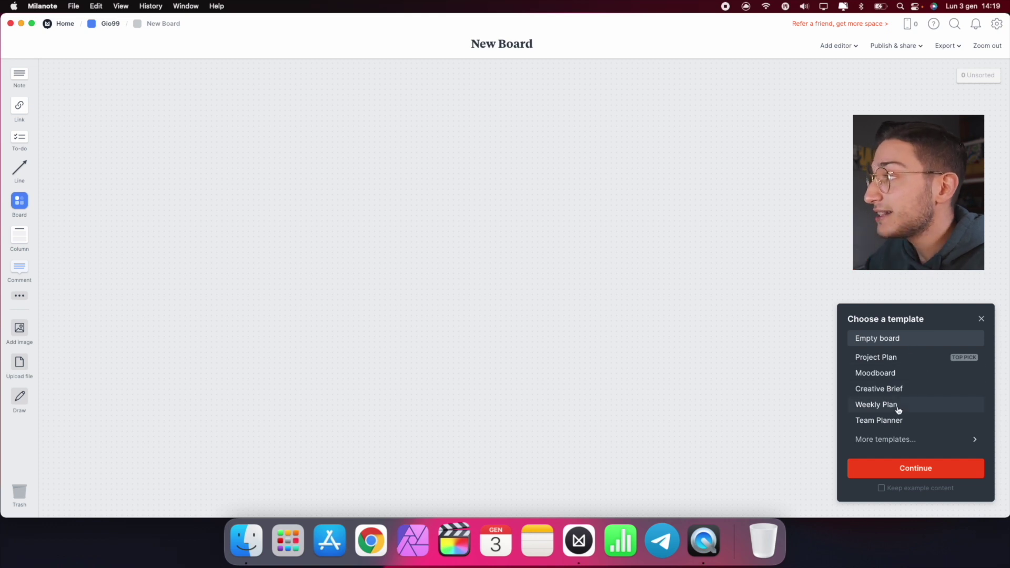
Step: Preview the Project Plan, Moodboard, Creative Brief, Weekly Plan and Team Planner templates, and dismiss the template chooser without applying one
{"action": "left_click", "coordinate": [896, 361]}
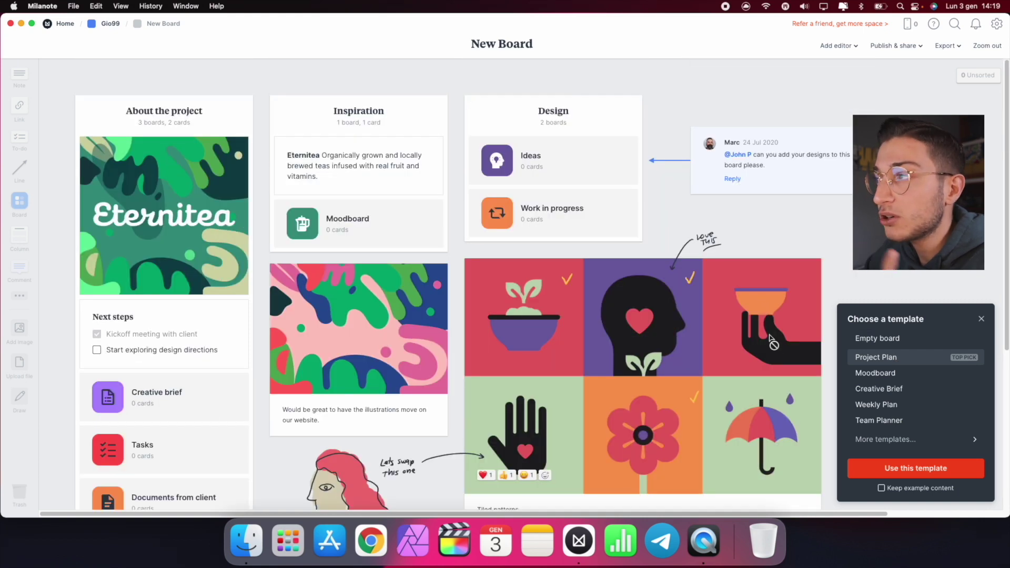
{"action": "scroll", "coordinate": [770, 337], "scroll_direction": "down", "scroll_amount": 1}
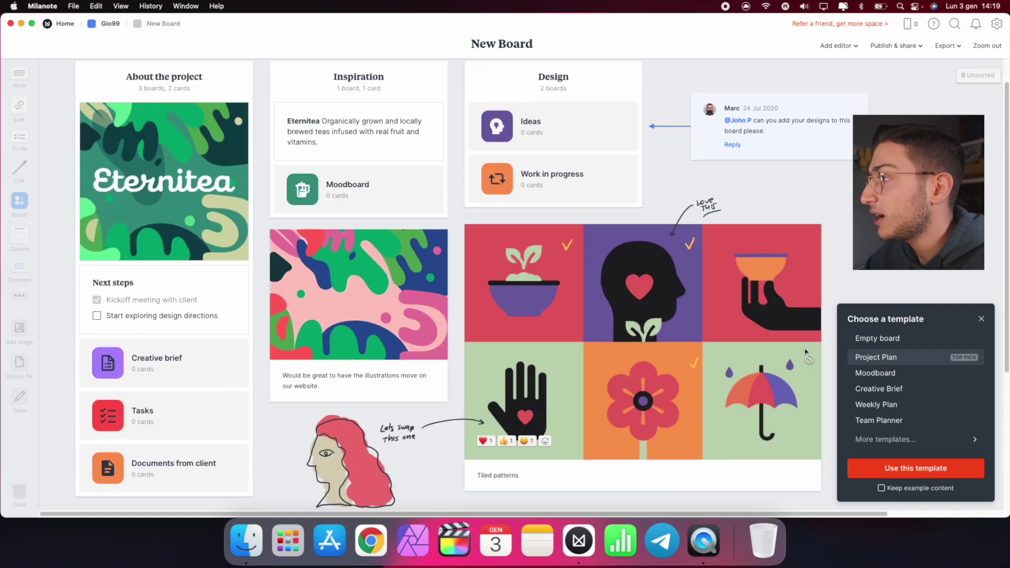
{"action": "left_click", "coordinate": [873, 373]}
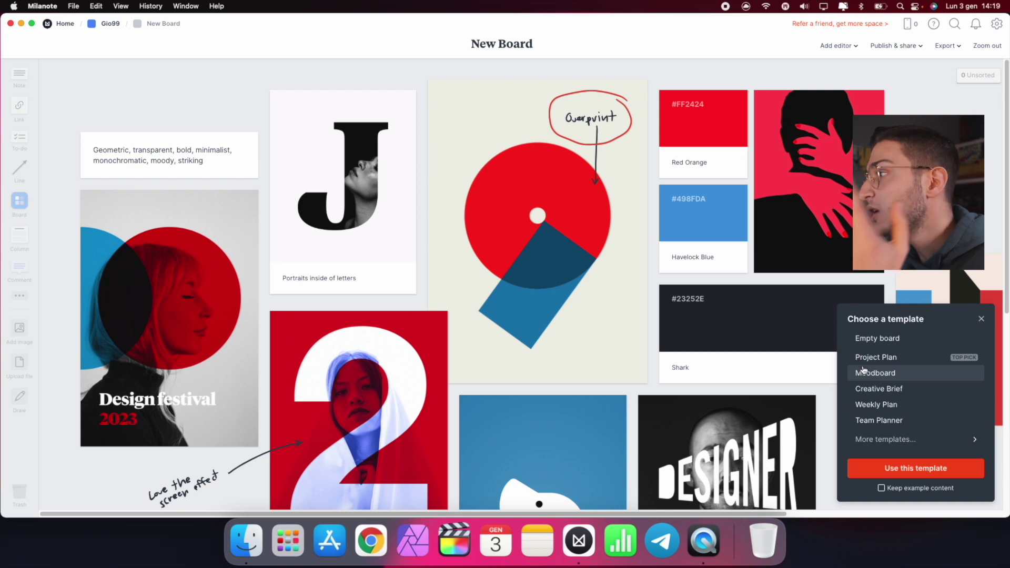
{"action": "scroll", "coordinate": [678, 267], "scroll_direction": "down", "scroll_amount": 1}
{"action": "scroll", "coordinate": [541, 293], "scroll_direction": "down", "scroll_amount": 5}
{"action": "scroll", "coordinate": [541, 292], "scroll_direction": "up", "scroll_amount": 5}
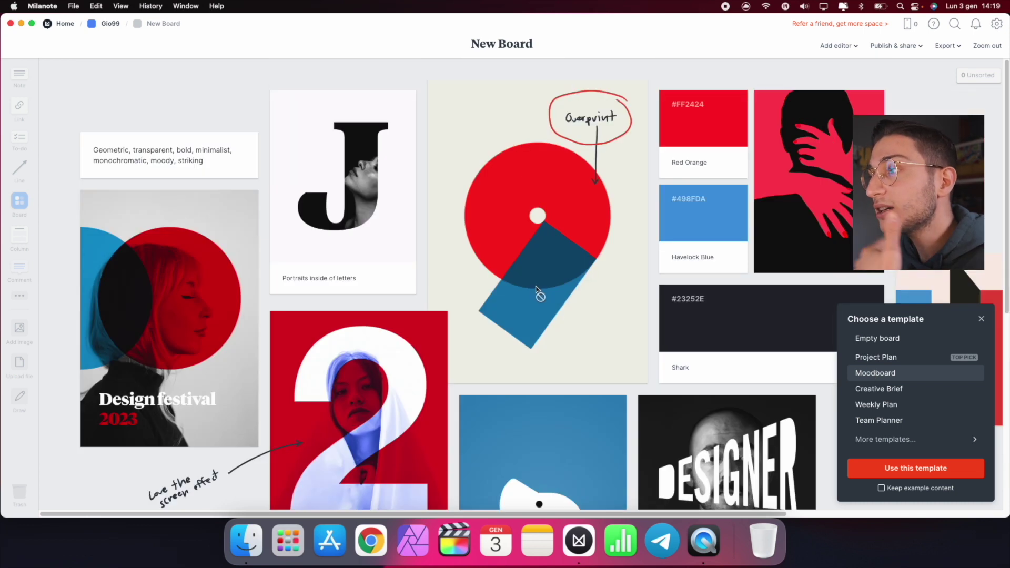
{"action": "left_click", "coordinate": [872, 389]}
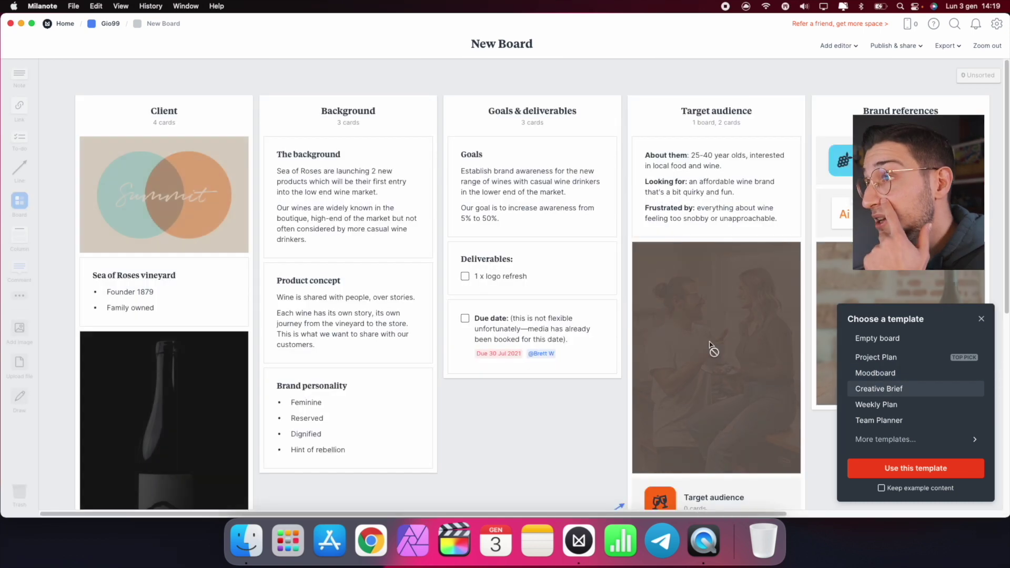
{"action": "scroll", "coordinate": [448, 269], "scroll_direction": "up", "scroll_amount": 2}
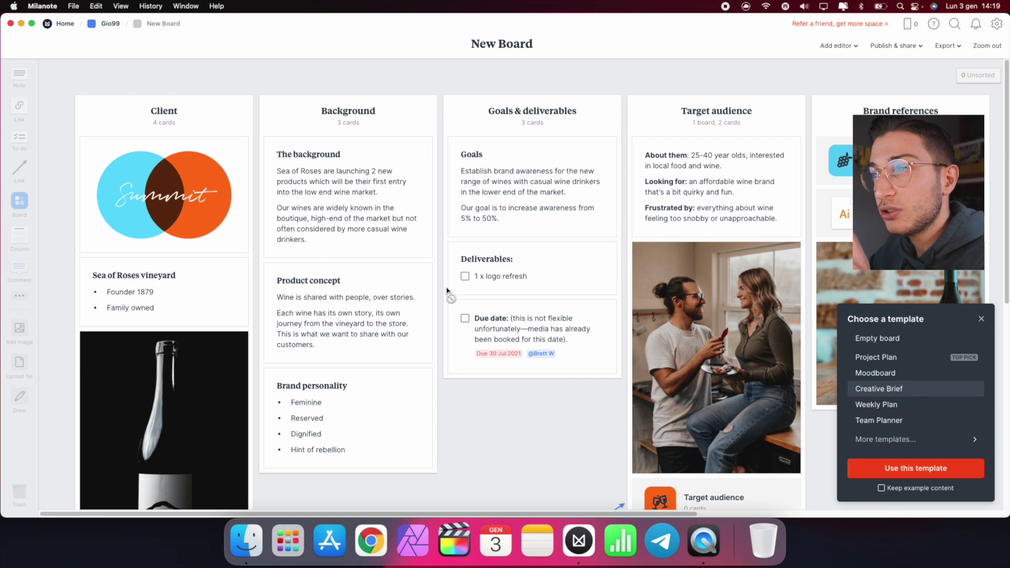
{"action": "left_click", "coordinate": [861, 410]}
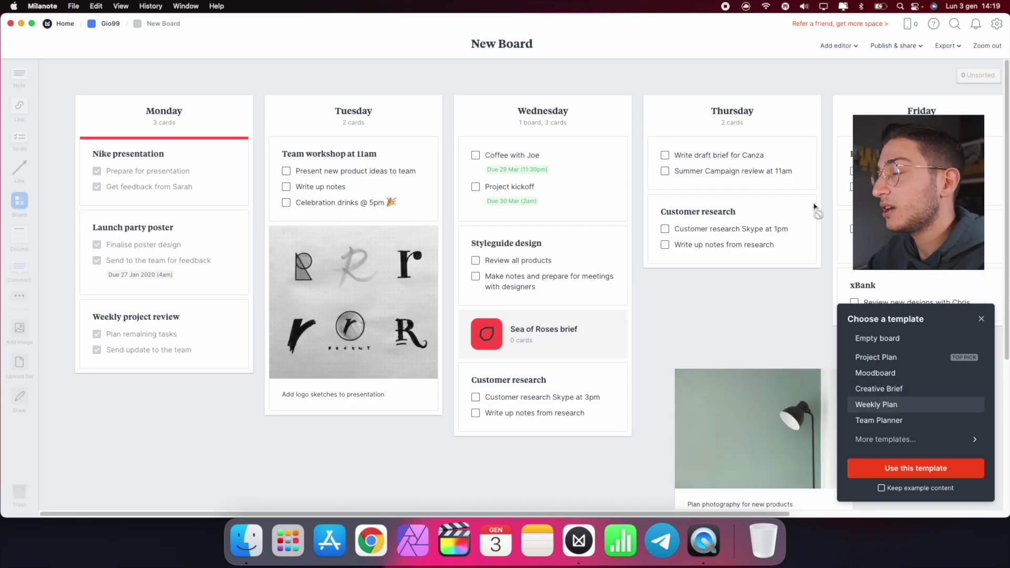
{"action": "left_click", "coordinate": [899, 421]}
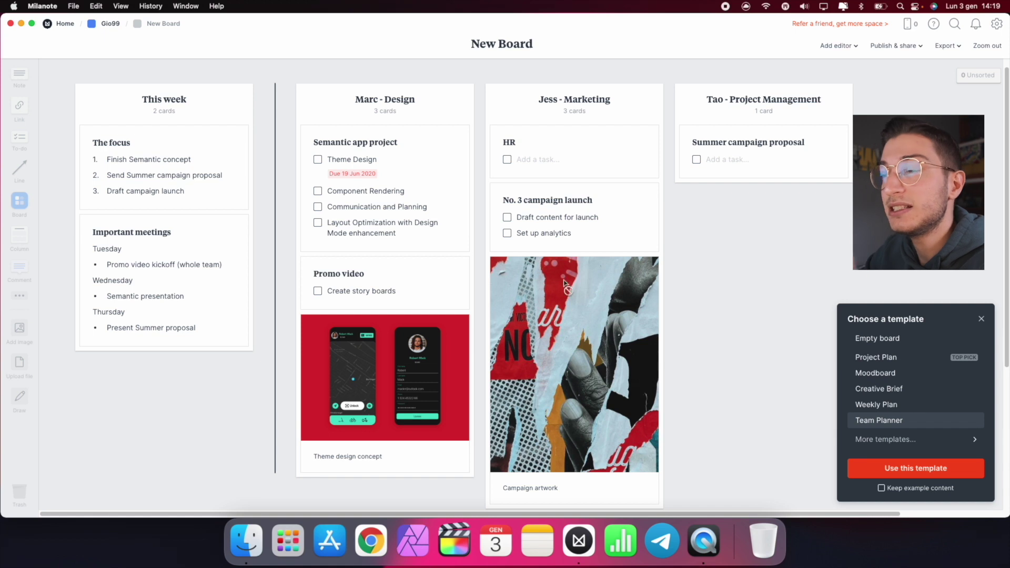
{"action": "left_click", "coordinate": [983, 318]}
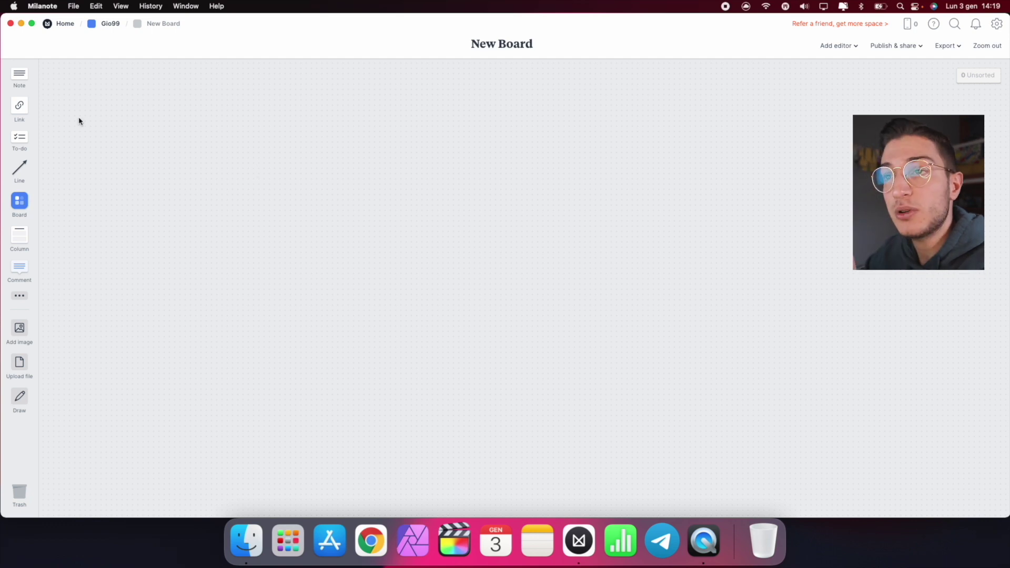
Step: Add a note reading "scrivere cose" and move it to the upper-left corner of the board canvas
{"action": "left_click_drag", "start_coordinate": [24, 74], "coordinate": [199, 120]}
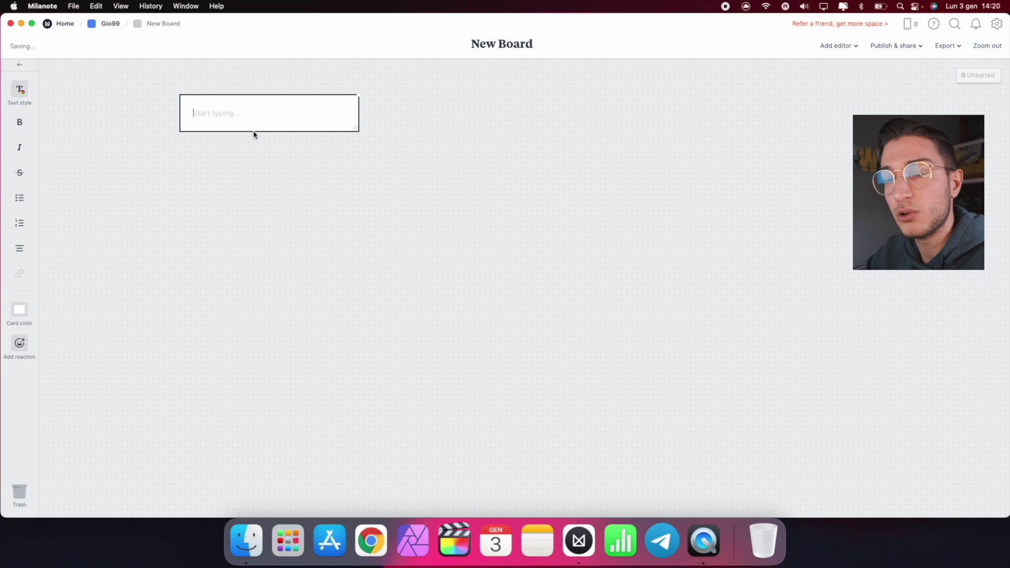
{"action": "type", "text": "scrivere cose"}
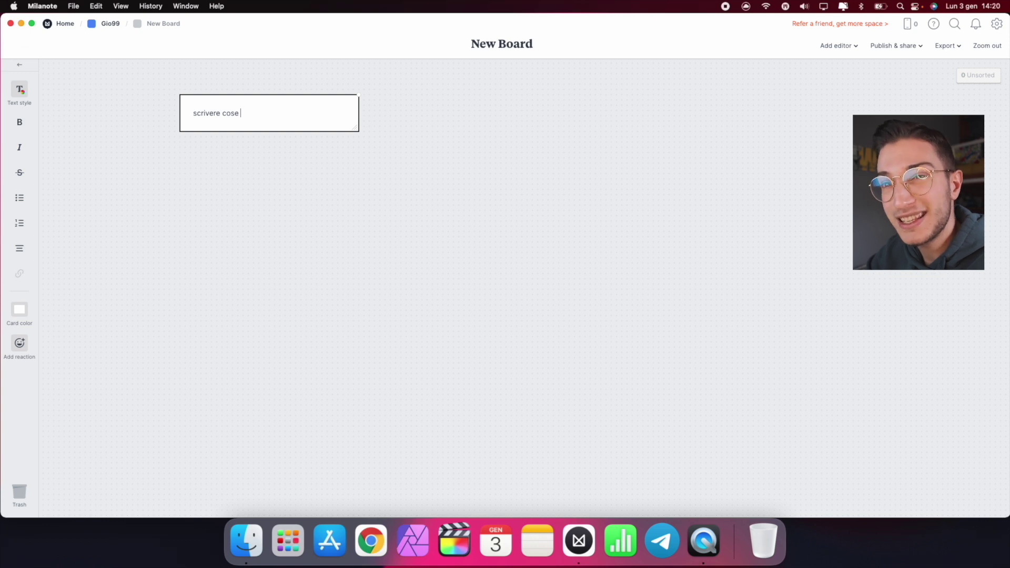
{"action": "type", "text": "rhgpuir"}
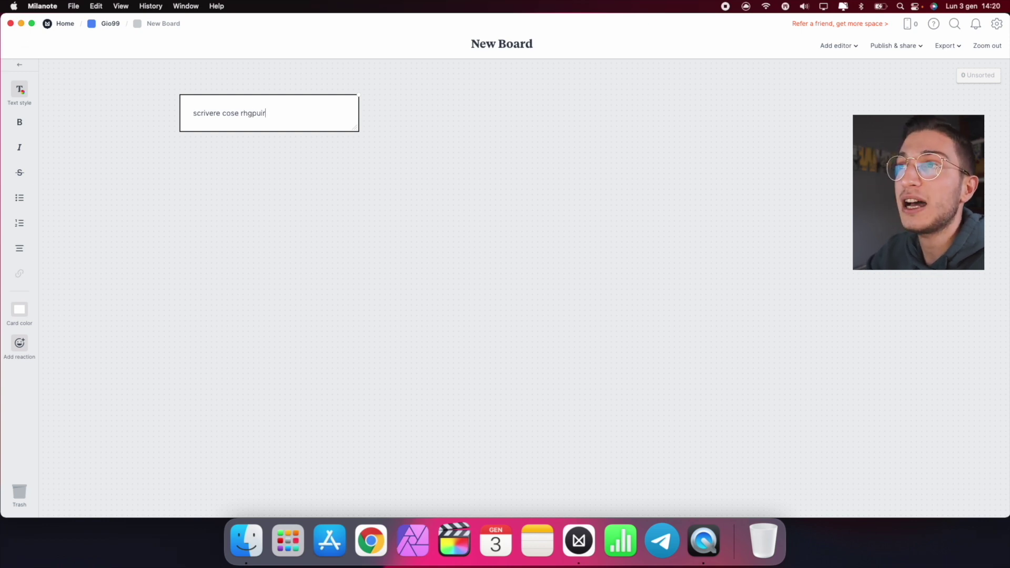
{"action": "left_click", "coordinate": [277, 185]}
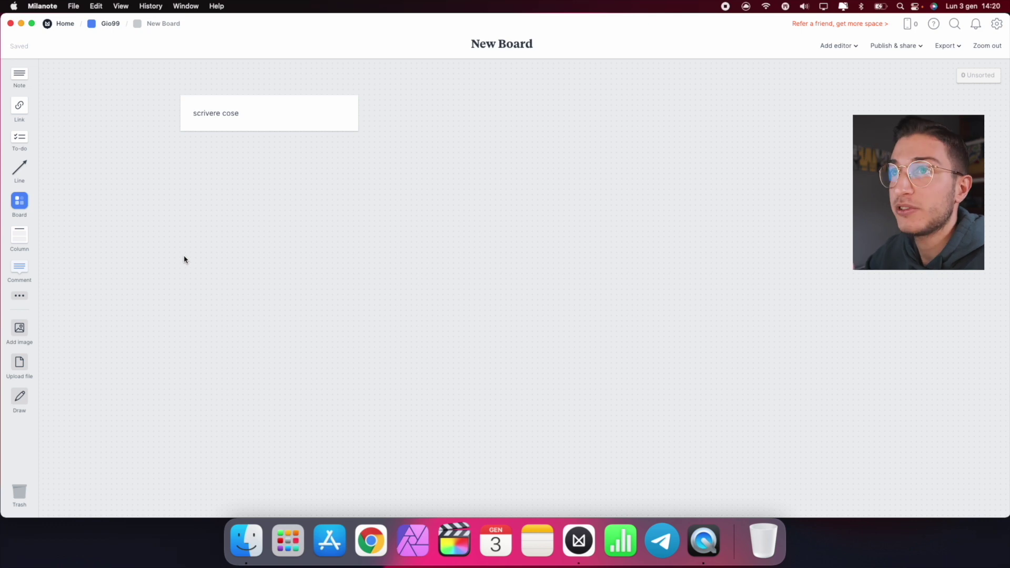
{"action": "left_click_drag", "start_coordinate": [315, 105], "coordinate": [200, 90]}
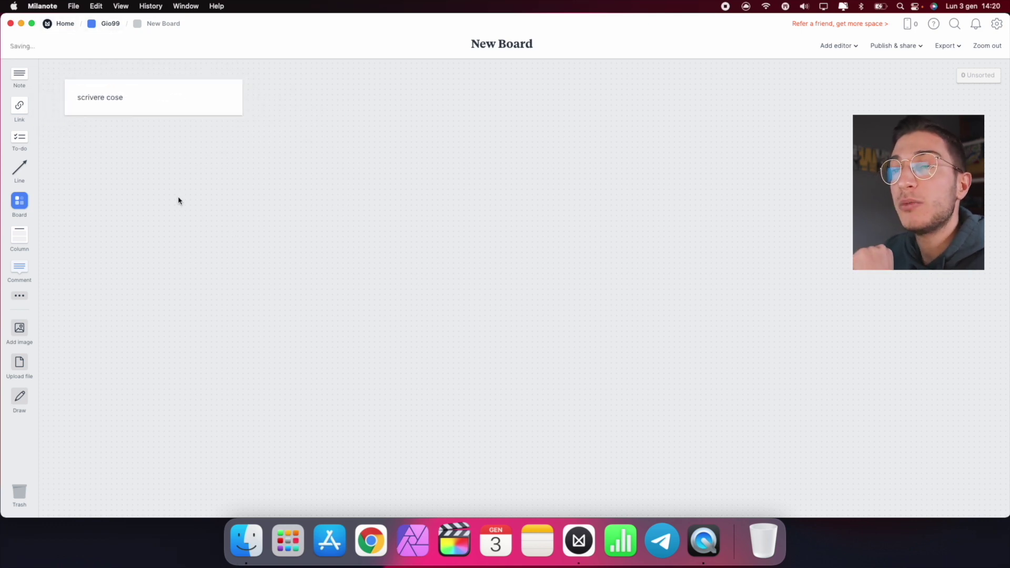
{"action": "left_click_drag", "start_coordinate": [19, 106], "coordinate": [337, 218]}
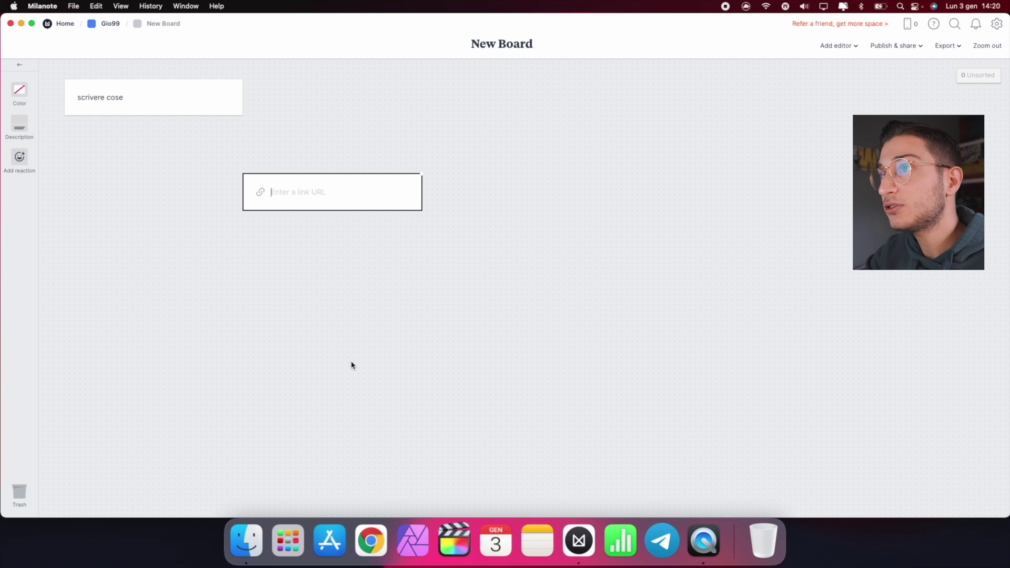
{"action": "key", "text": "super+v"}
{"action": "type", "text": "https://youtu.be/EtBL4hdNPDM"}
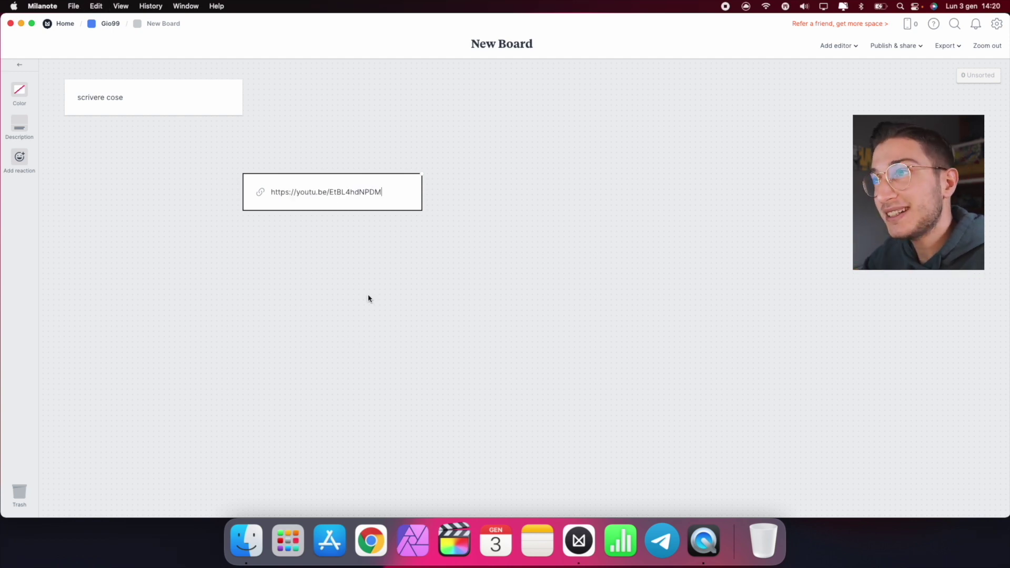
{"action": "key", "text": "Return"}
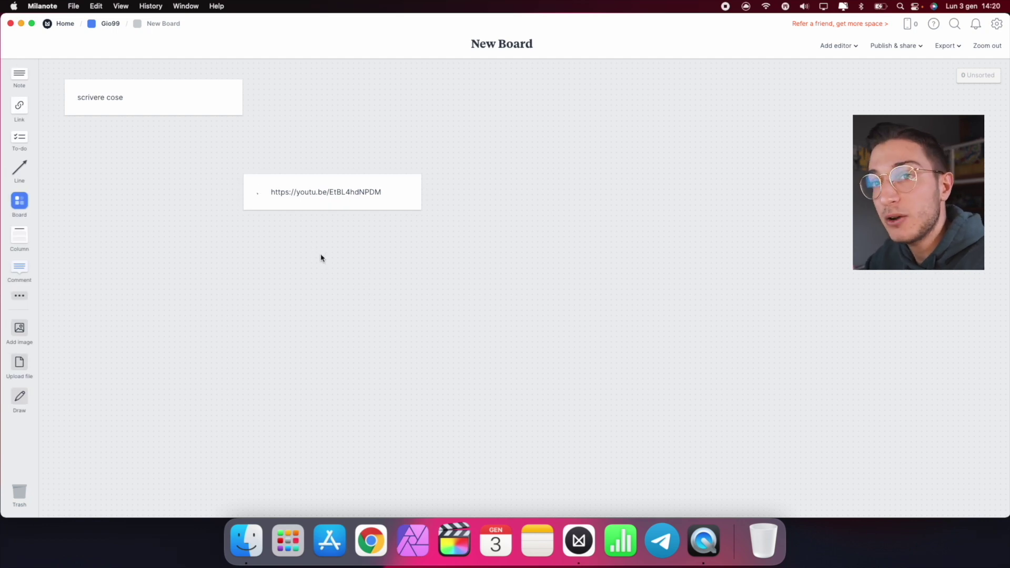
{"action": "left_click_drag", "start_coordinate": [292, 271], "coordinate": [306, 176]}
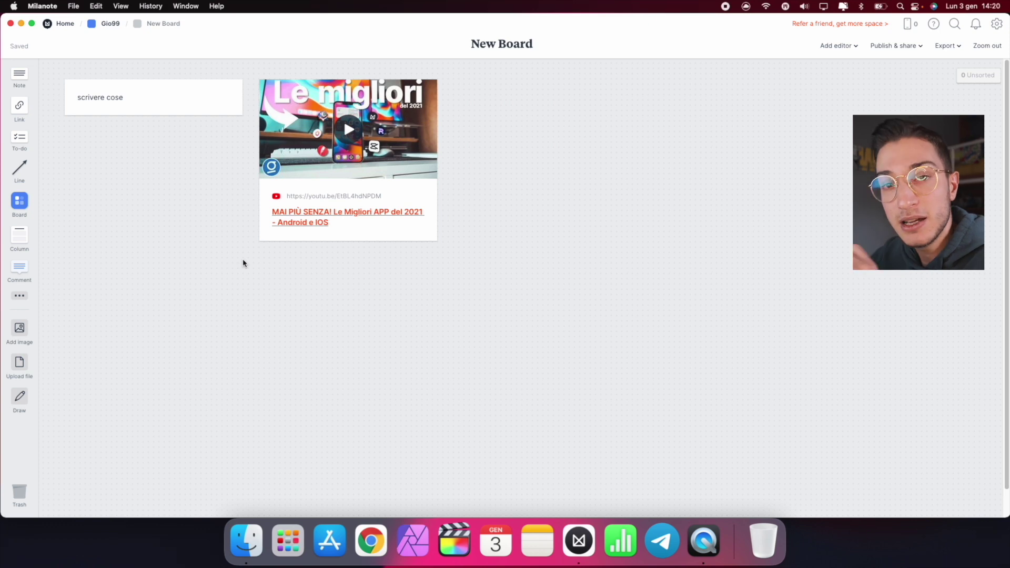
{"action": "left_click", "coordinate": [349, 131]}
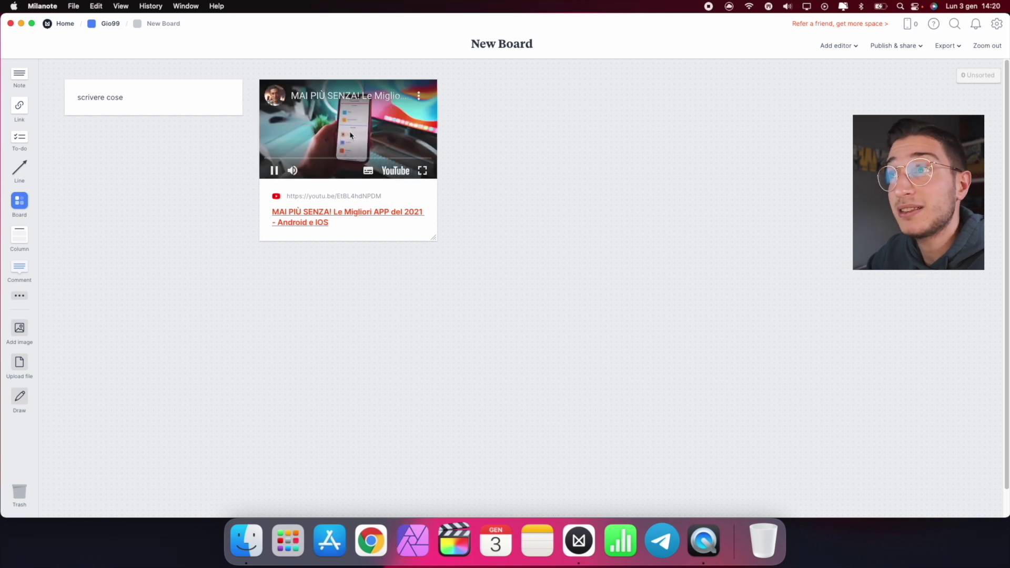
{"action": "left_click", "coordinate": [273, 170]}
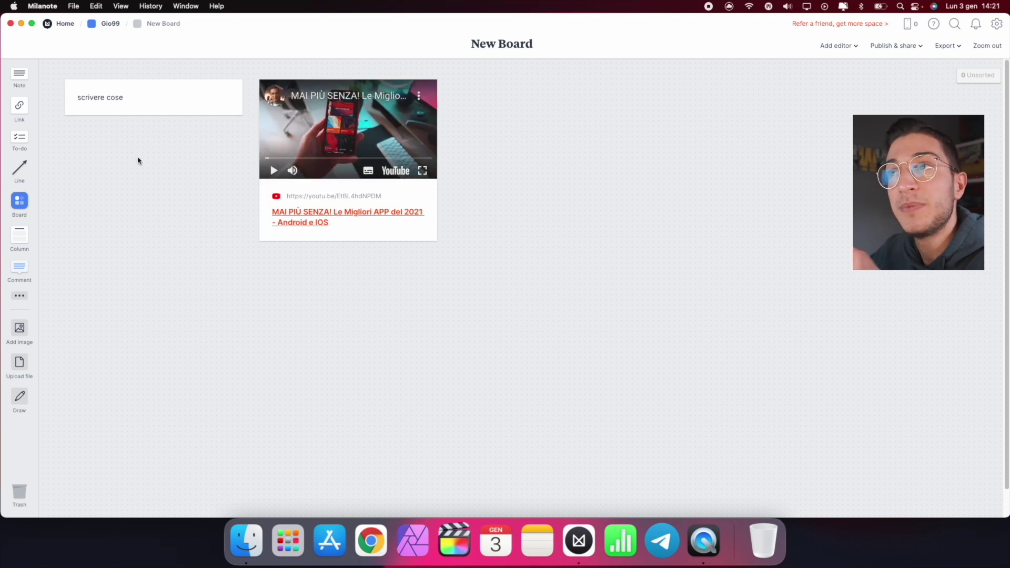
Step: Place an empty to-do card below the note and connect it to the video card with a downward-curving arrow
{"action": "left_click_drag", "start_coordinate": [20, 138], "coordinate": [126, 153]}
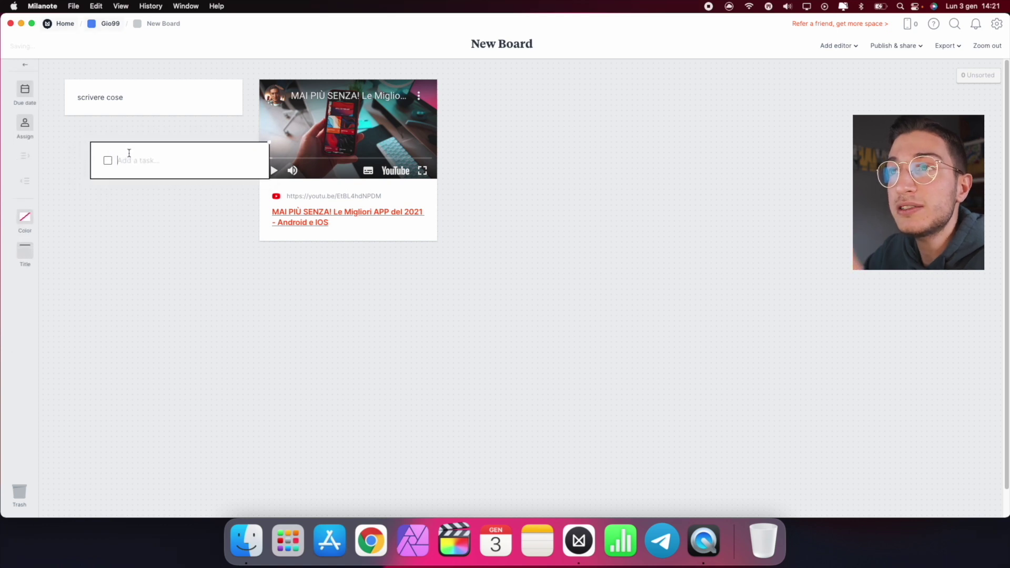
{"action": "key", "text": "Escape"}
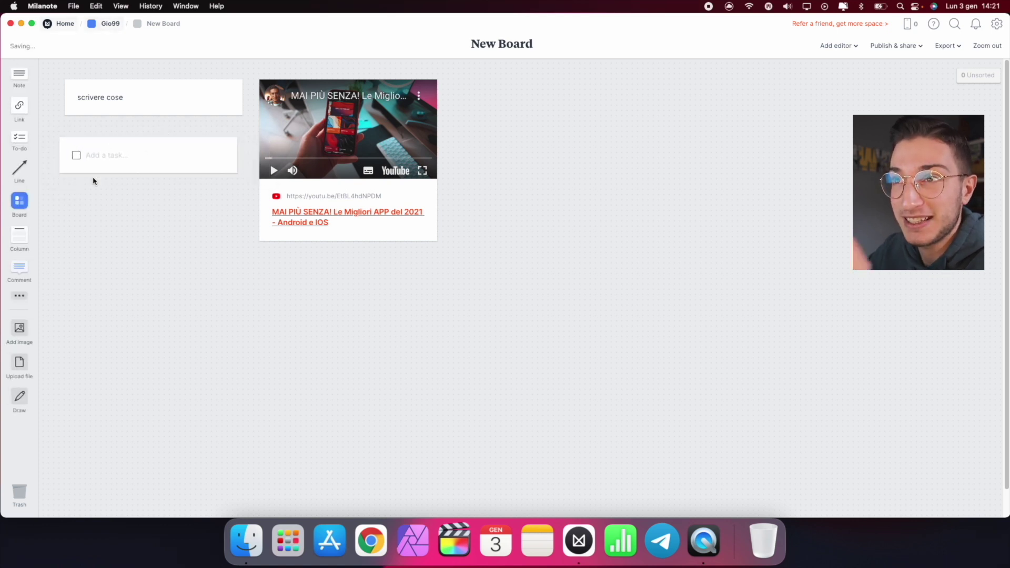
{"action": "left_click_drag", "start_coordinate": [22, 169], "coordinate": [266, 197]}
{"action": "left_click_drag", "start_coordinate": [53, 257], "coordinate": [147, 154]}
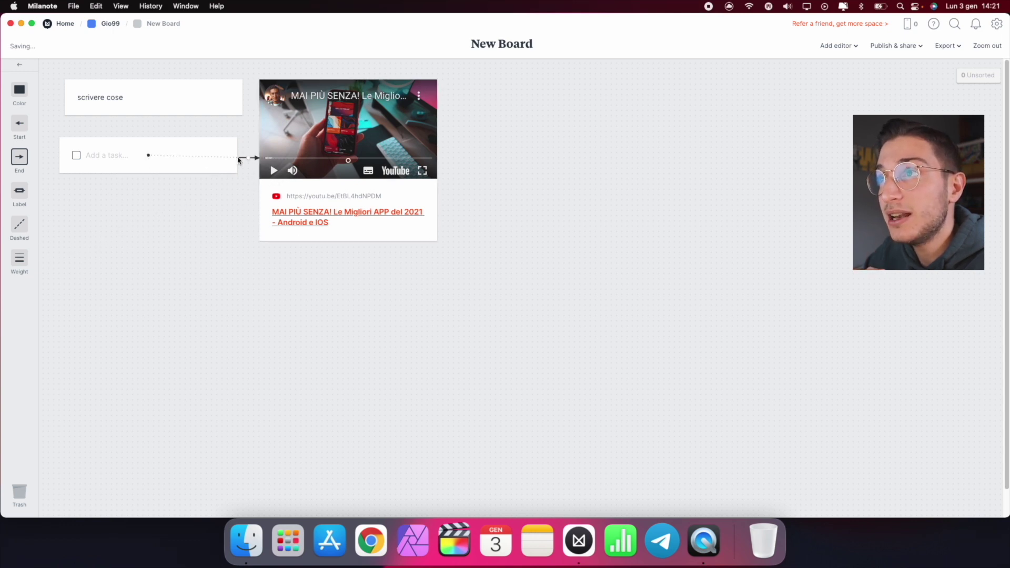
{"action": "left_click_drag", "start_coordinate": [248, 158], "coordinate": [243, 229]}
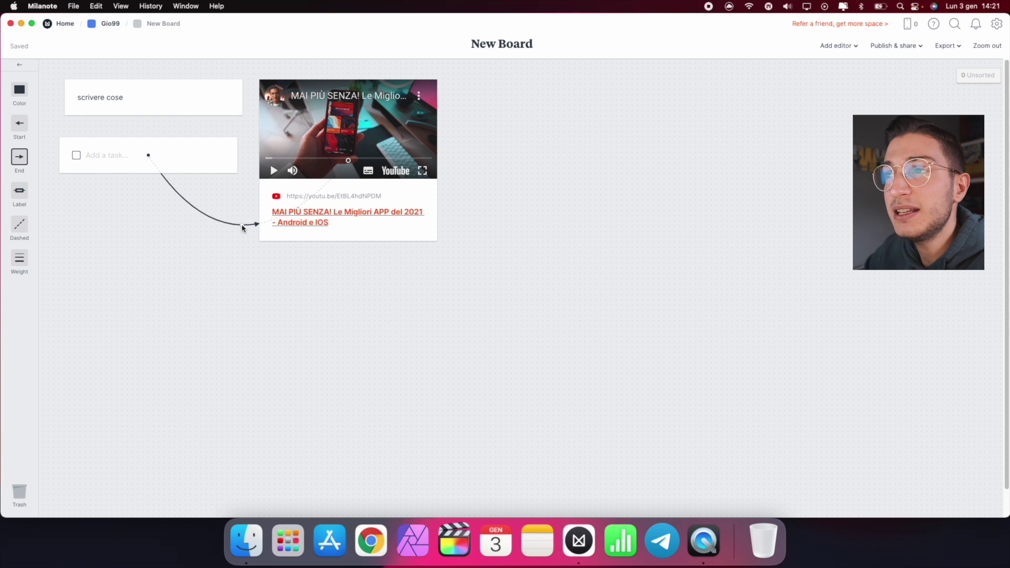
{"action": "left_click", "coordinate": [279, 301]}
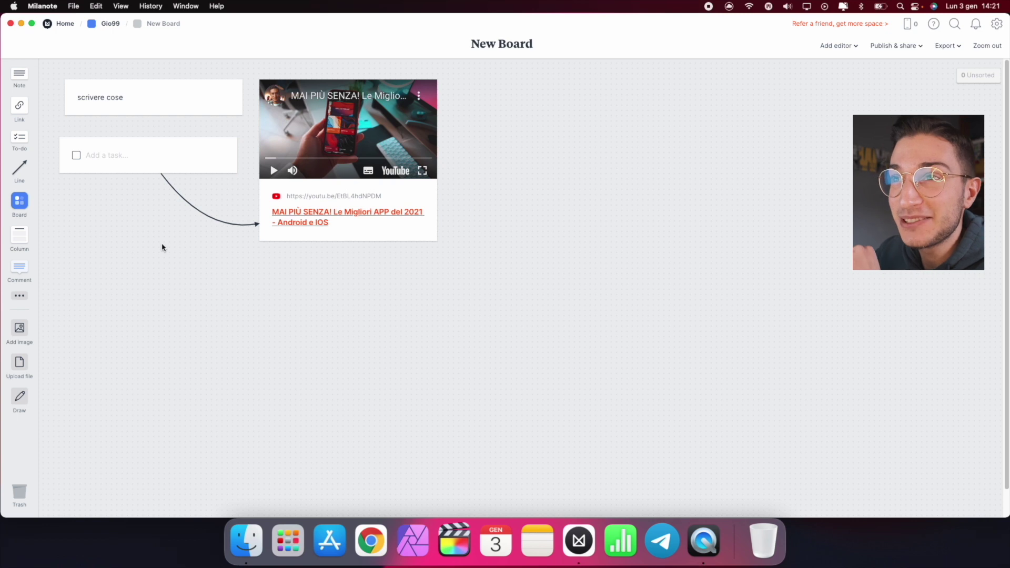
Step: Place an empty column below the to-do card, and reopen New Board from the Home board through Gio99
{"action": "left_click_drag", "start_coordinate": [22, 239], "coordinate": [92, 252]}
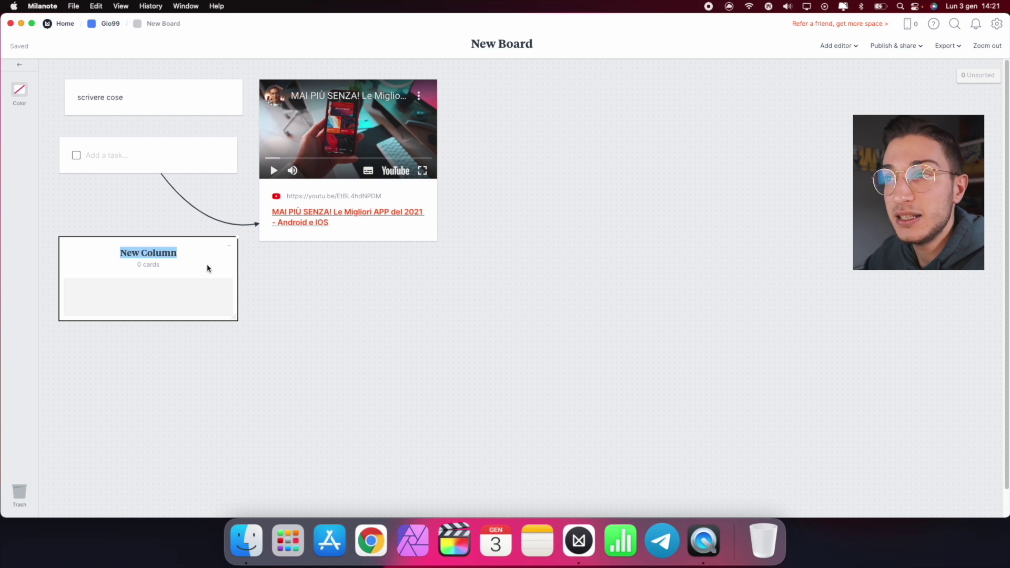
{"action": "left_click", "coordinate": [311, 296]}
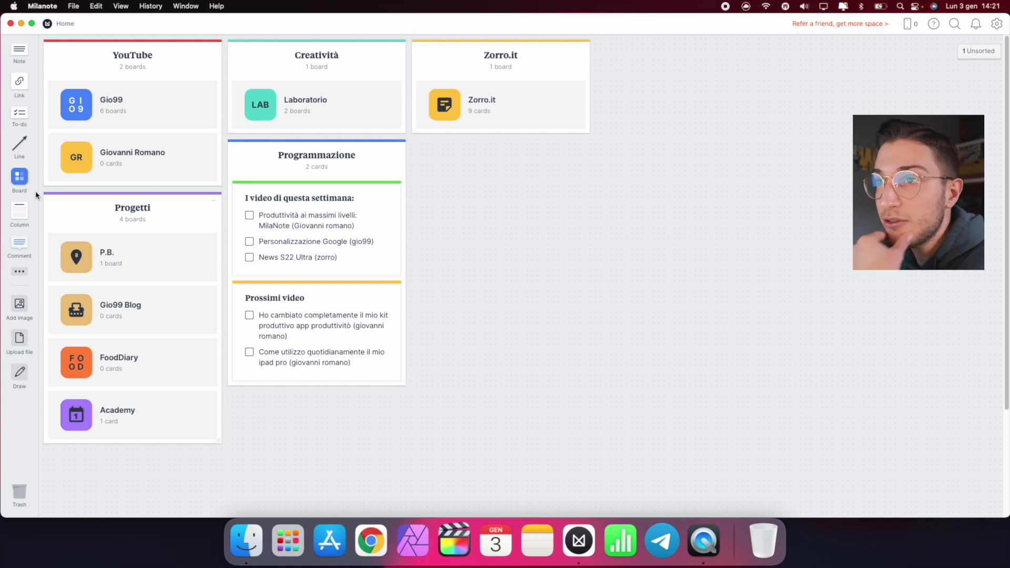
{"action": "left_click", "coordinate": [129, 100]}
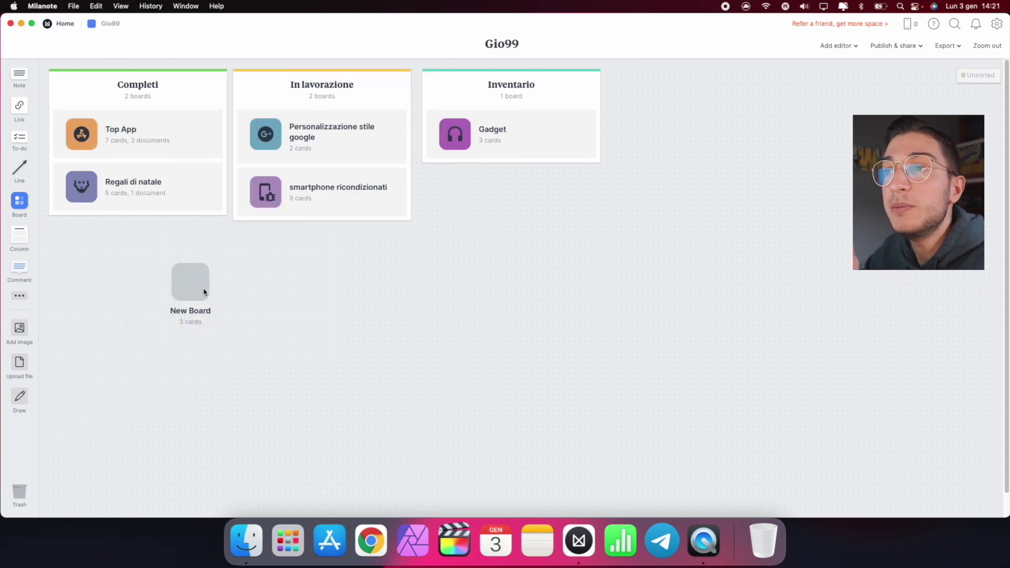
{"action": "left_click", "coordinate": [204, 292]}
Step: Add an empty to-do card inside the new column and dismiss the workspace storage notice
{"action": "left_click_drag", "start_coordinate": [19, 135], "coordinate": [153, 294]}
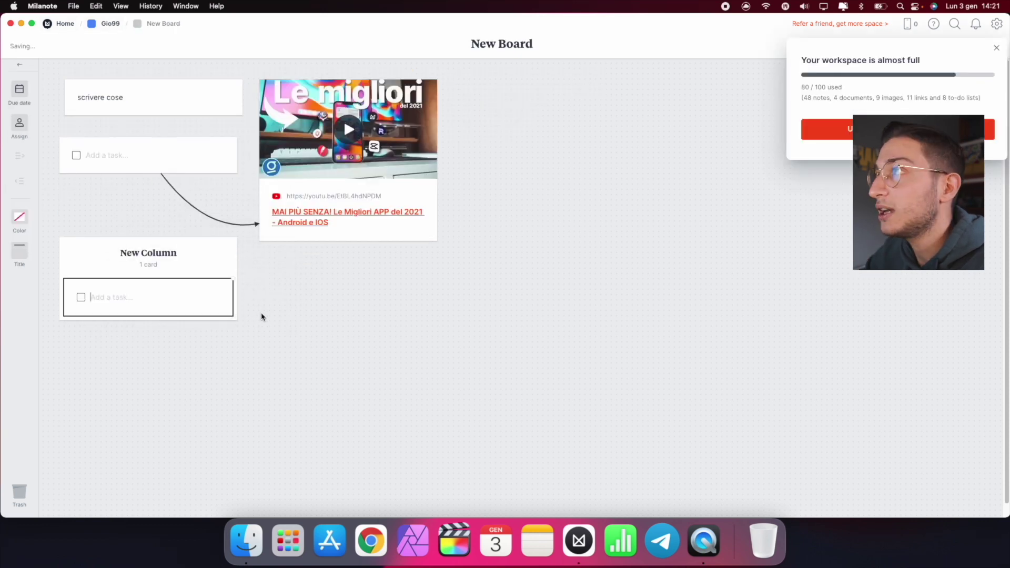
{"action": "left_click", "coordinate": [996, 48]}
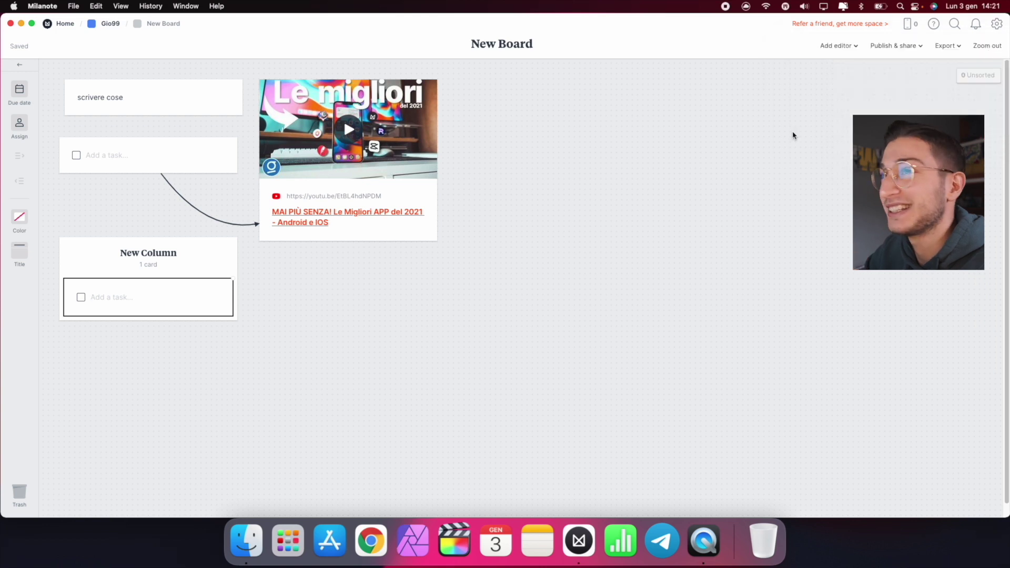
{"action": "left_click", "coordinate": [167, 358]}
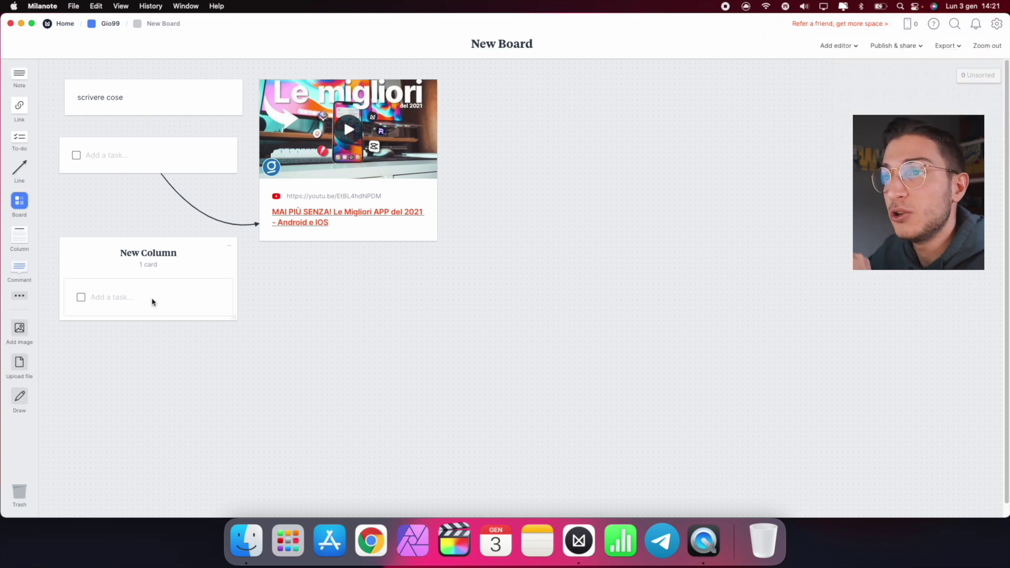
{"action": "left_click", "coordinate": [152, 302]}
{"action": "left_click", "coordinate": [140, 345]}
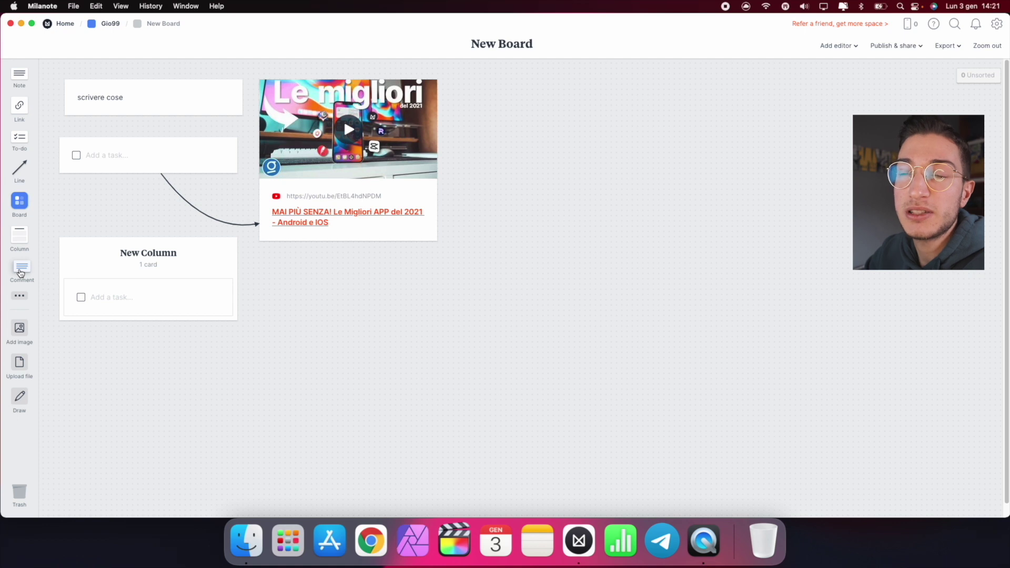
Step: Place an empty sketch card on the canvas below the video card
{"action": "left_click", "coordinate": [20, 297]}
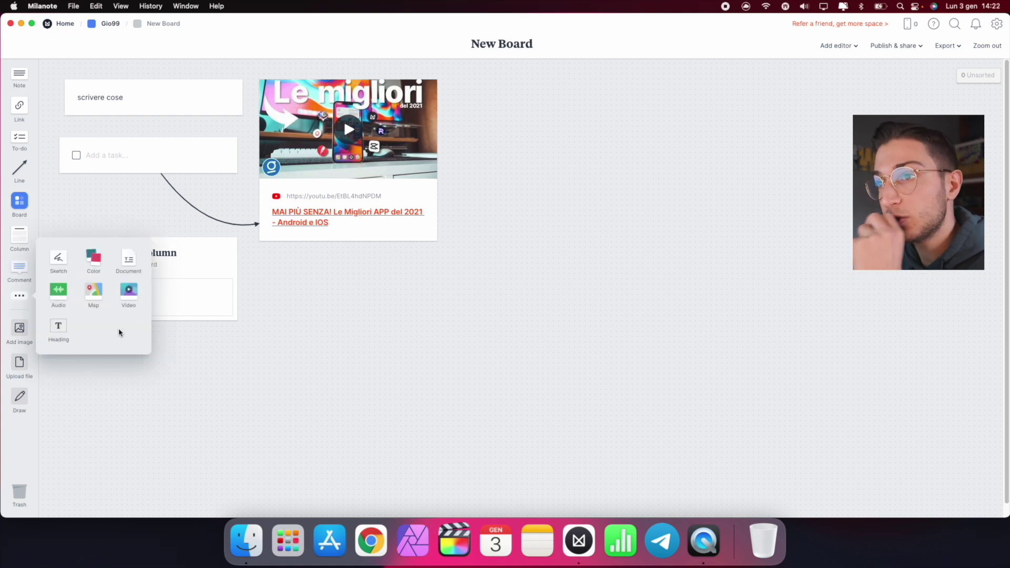
{"action": "left_click_drag", "start_coordinate": [58, 258], "coordinate": [359, 300]}
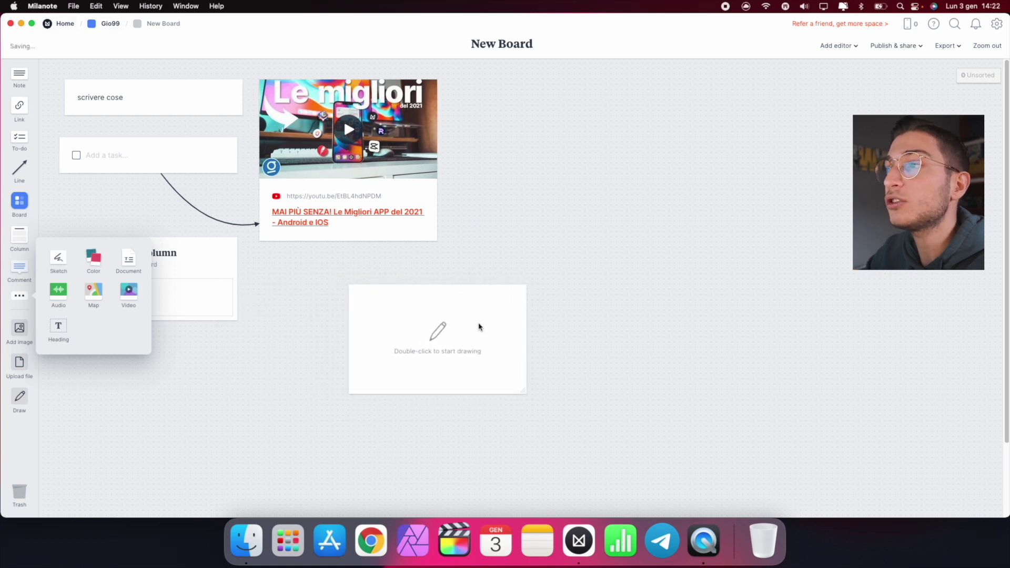
Step: Scribble freehand pen strokes in the sketch card and discard the drawing
{"action": "double_click", "coordinate": [424, 340]}
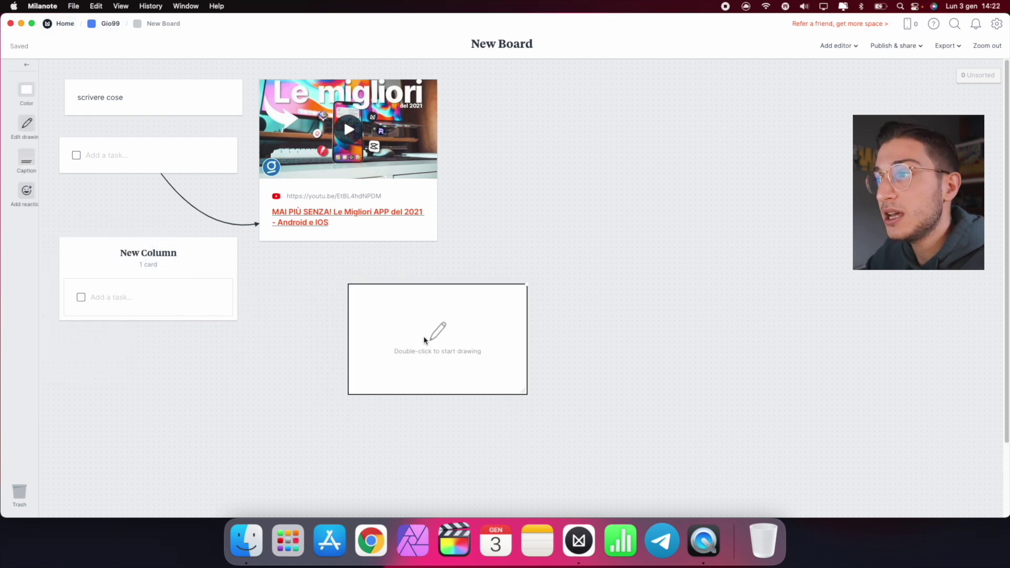
{"action": "left_click_drag", "start_coordinate": [372, 155], "coordinate": [397, 216]}
{"action": "mouse_move", "coordinate": [408, 288]}
{"action": "left_mouse_down"}
{"action": "mouse_move", "coordinate": [388, 275]}
{"action": "mouse_move", "coordinate": [378, 315]}
{"action": "mouse_move", "coordinate": [526, 308]}
{"action": "mouse_move", "coordinate": [402, 204]}
{"action": "mouse_move", "coordinate": [472, 183]}
{"action": "left_mouse_up"}
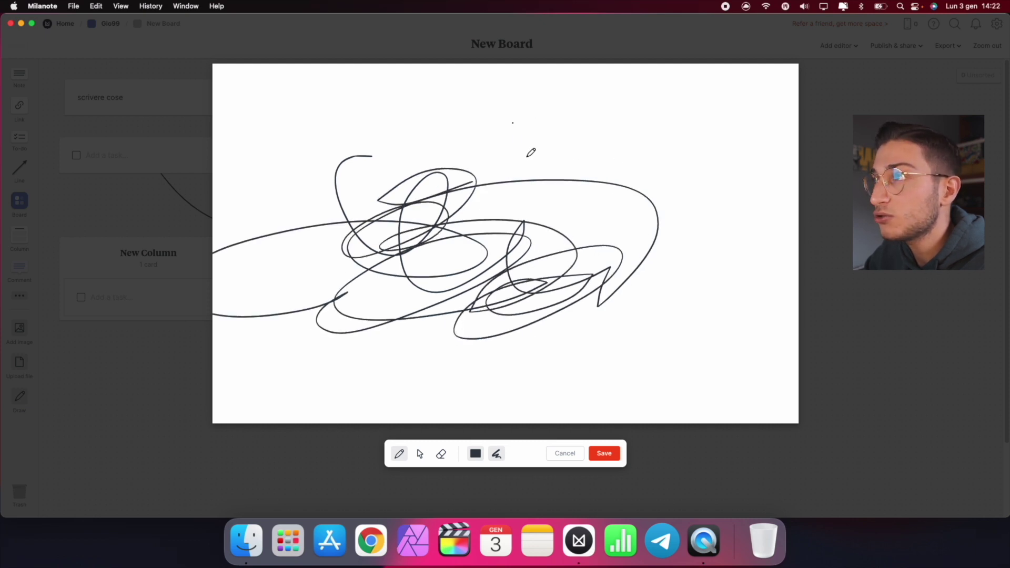
{"action": "left_click_drag", "start_coordinate": [513, 122], "coordinate": [701, 149]}
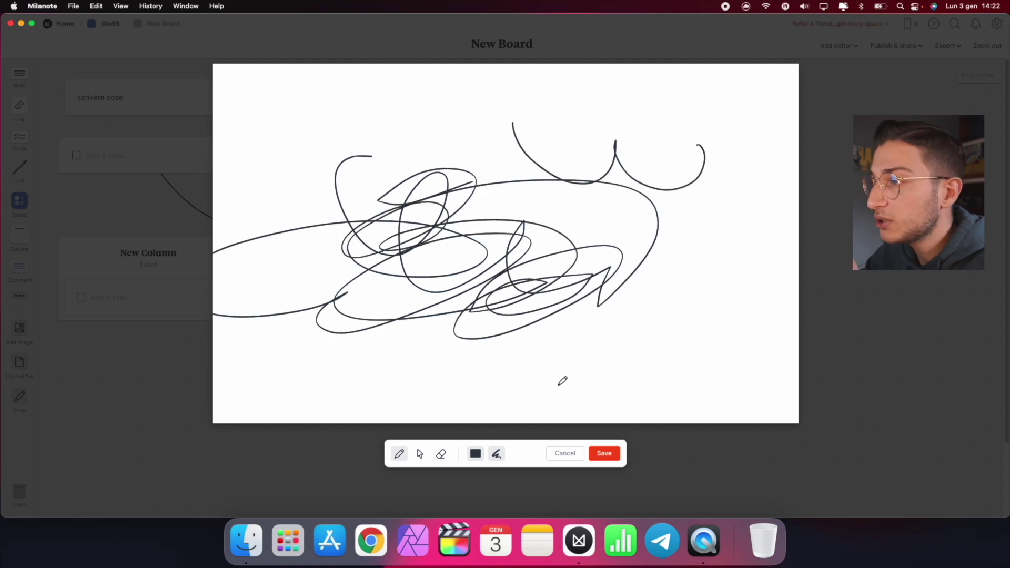
{"action": "left_click", "coordinate": [573, 456]}
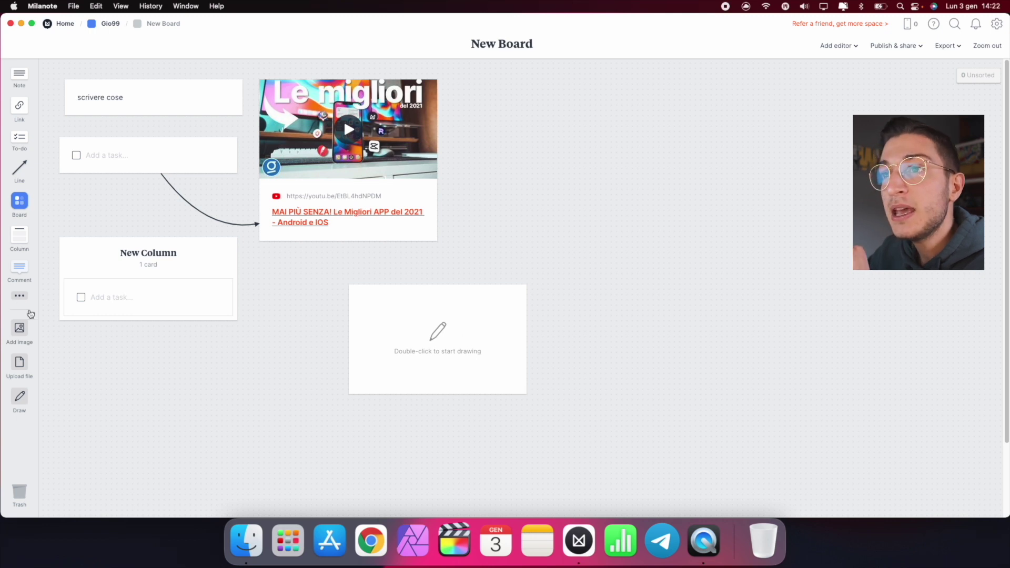
Step: Place a color swatch card just above the sketch card's upper-right corner and deselect it
{"action": "left_click", "coordinate": [21, 296]}
{"action": "left_click_drag", "start_coordinate": [95, 260], "coordinate": [543, 212]}
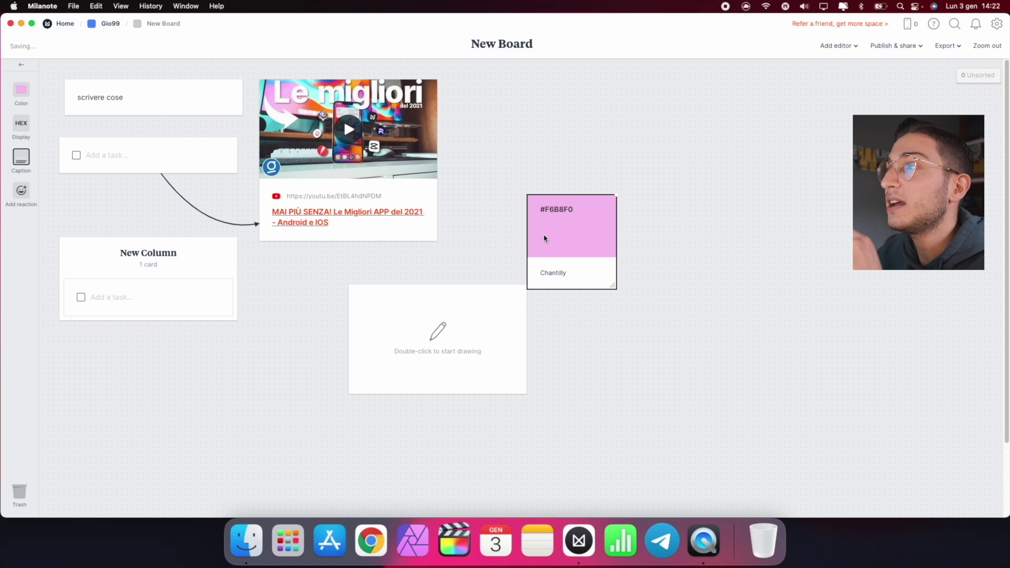
{"action": "left_click", "coordinate": [580, 289]}
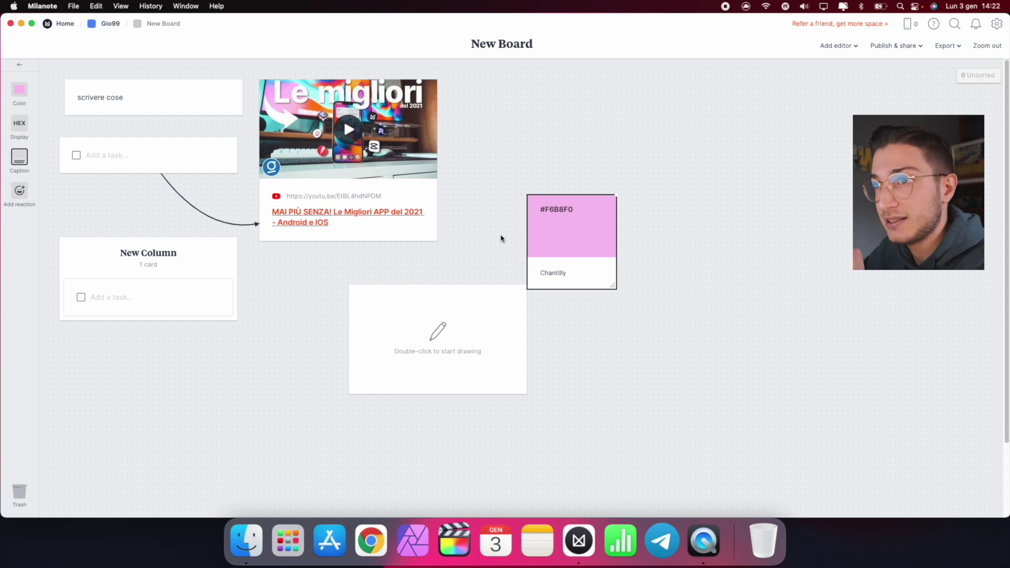
{"action": "left_click", "coordinate": [20, 64]}
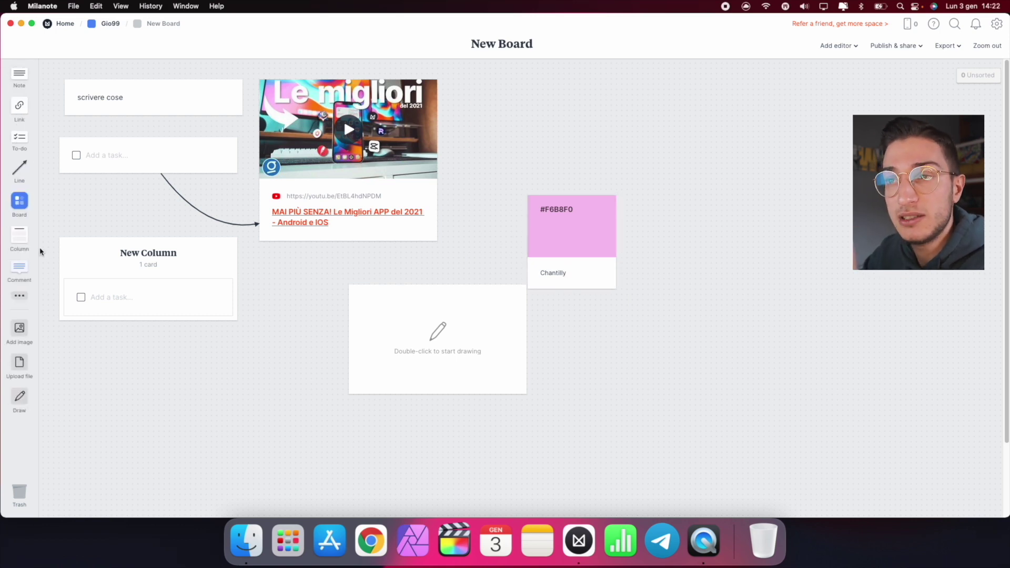
Step: Place a document card between the column and the sketch card, and open it for writing
{"action": "left_click", "coordinate": [19, 296]}
{"action": "left_click_drag", "start_coordinate": [135, 263], "coordinate": [271, 305]}
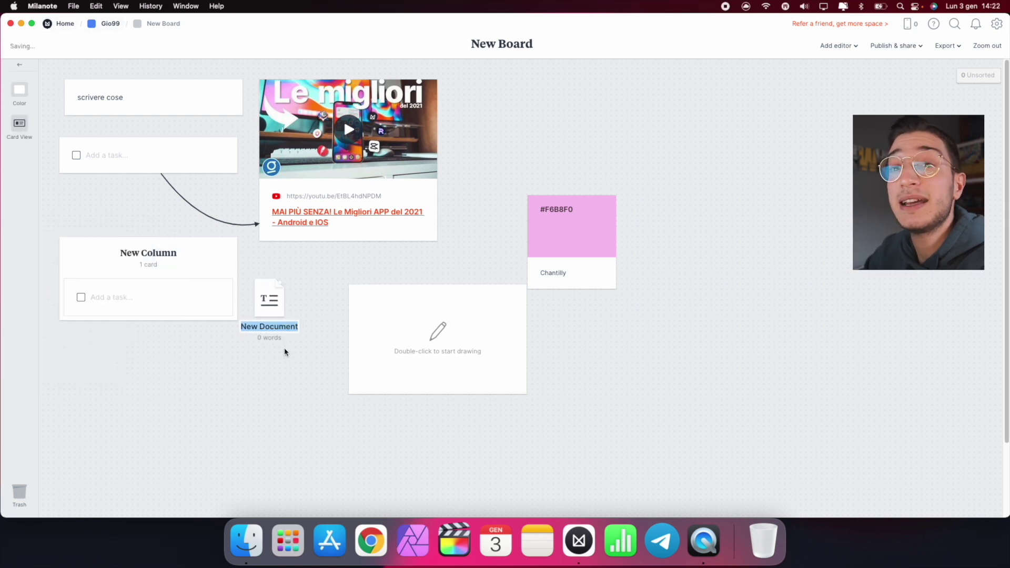
{"action": "left_click", "coordinate": [281, 298]}
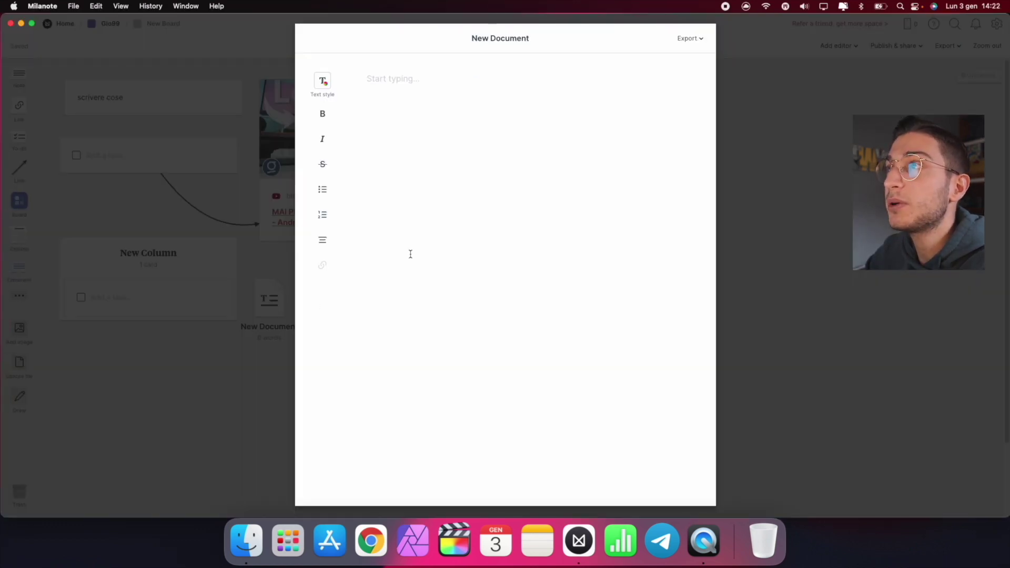
Step: Write "titolo" on the document's first line and "lascia un bel like" on the second
{"action": "type", "text": "tit"}
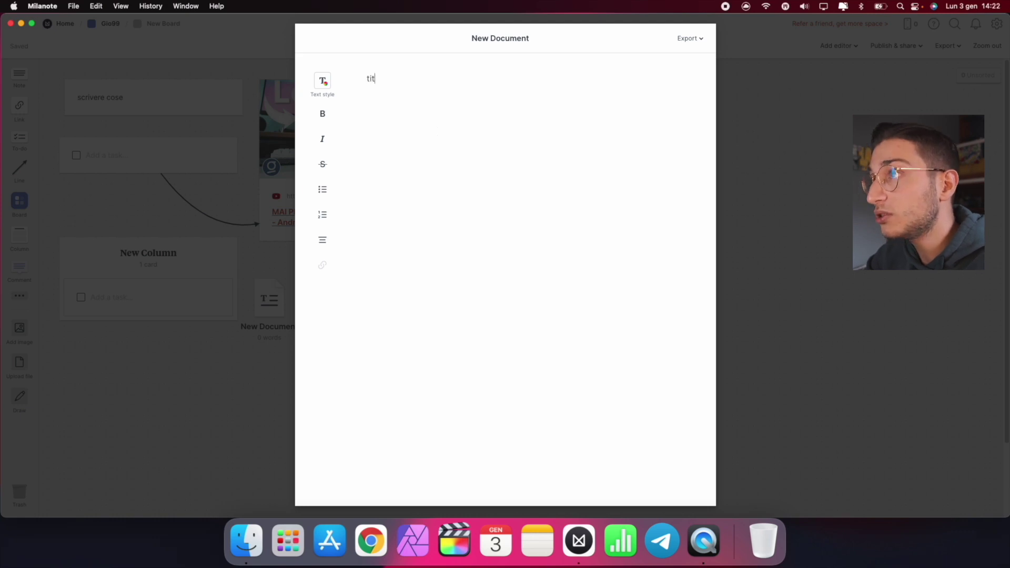
{"action": "type", "text": "olo kehnfèehgej"}
{"action": "key", "text": "BackSpace"}
{"action": "key", "text": "BackSpace"}
{"action": "key", "text": "BackSpace"}
{"action": "key", "text": "BackSpace"}
{"action": "key", "text": "BackSpace"}
{"action": "key", "text": "BackSpace"}
{"action": "key", "text": "BackSpace"}
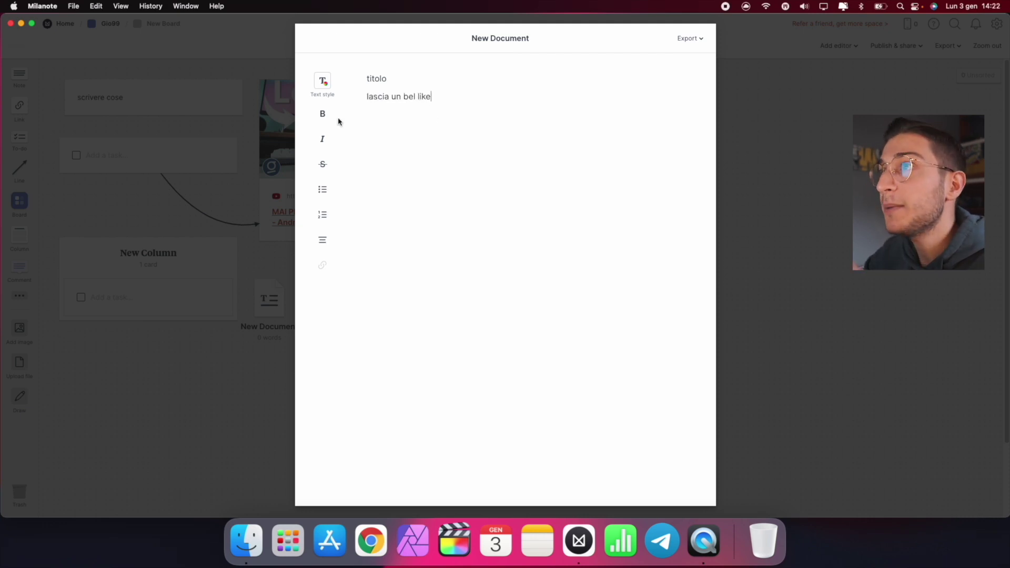
Step: Try bold and italic on the line "lascia un bel like" and remove both styles again
{"action": "left_click", "coordinate": [319, 113]}
{"action": "left_click_drag", "start_coordinate": [443, 104], "coordinate": [356, 97]}
{"action": "left_click", "coordinate": [323, 114]}
{"action": "left_click", "coordinate": [323, 139]}
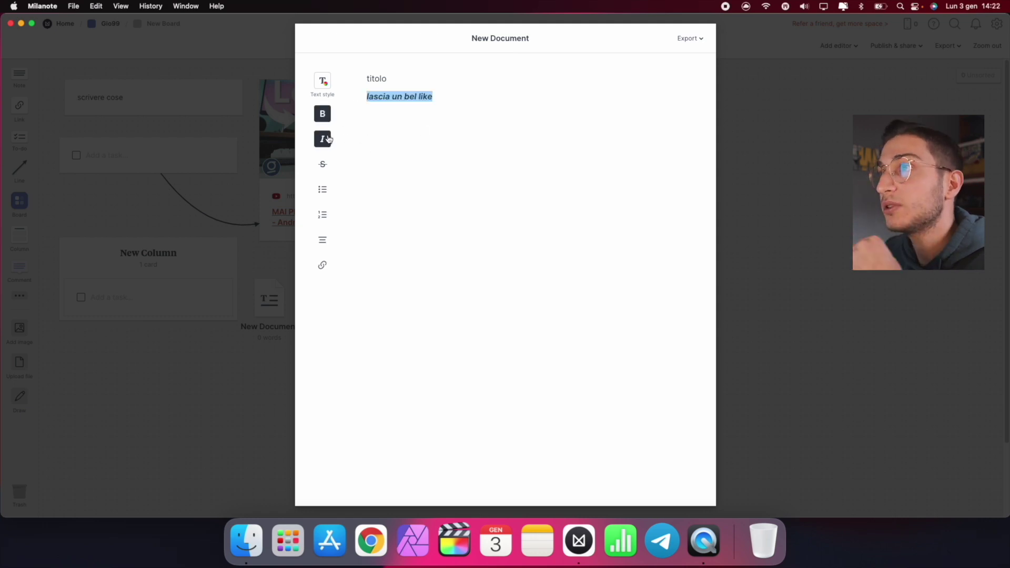
{"action": "left_click", "coordinate": [327, 139]}
{"action": "left_click", "coordinate": [323, 113]}
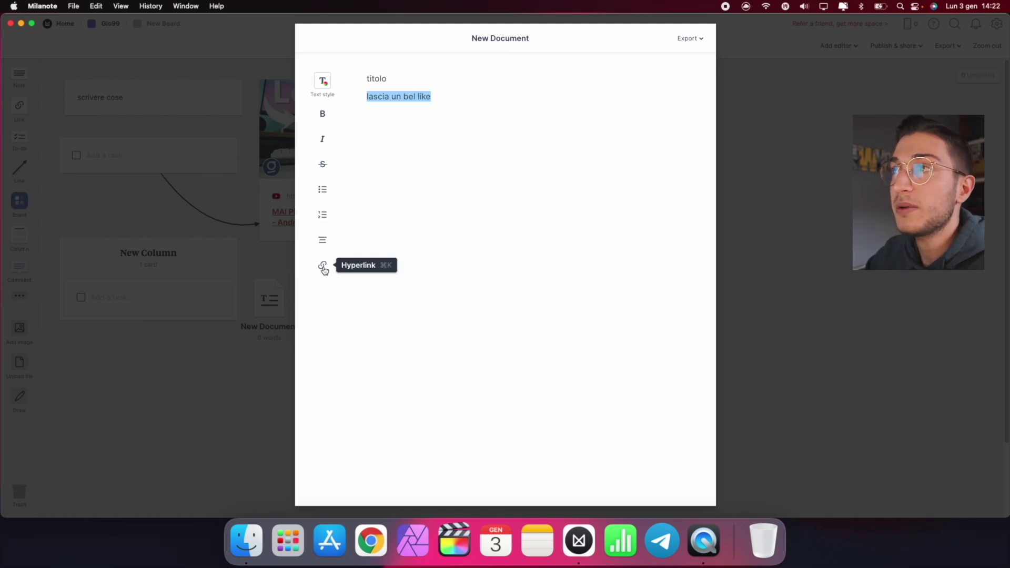
{"action": "left_click", "coordinate": [484, 231]}
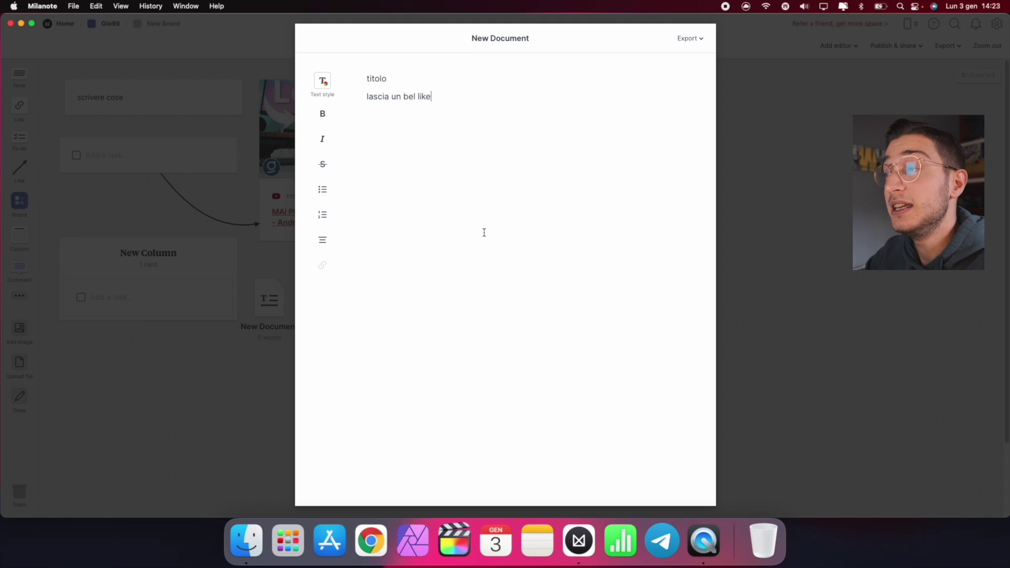
Step: View the document's export formats, return to the board, and show the additional card types
{"action": "left_click", "coordinate": [686, 38]}
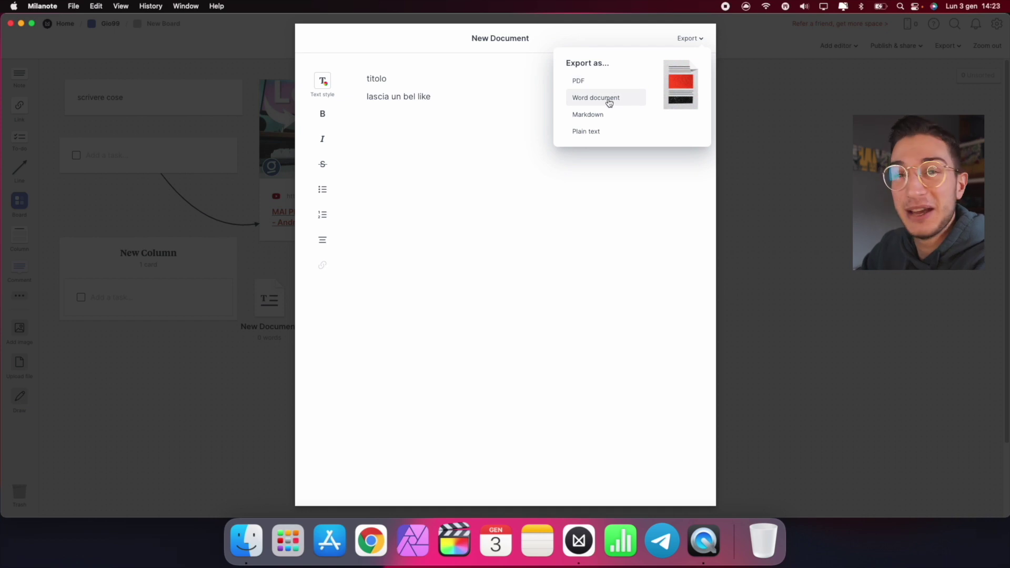
{"action": "left_click", "coordinate": [753, 65]}
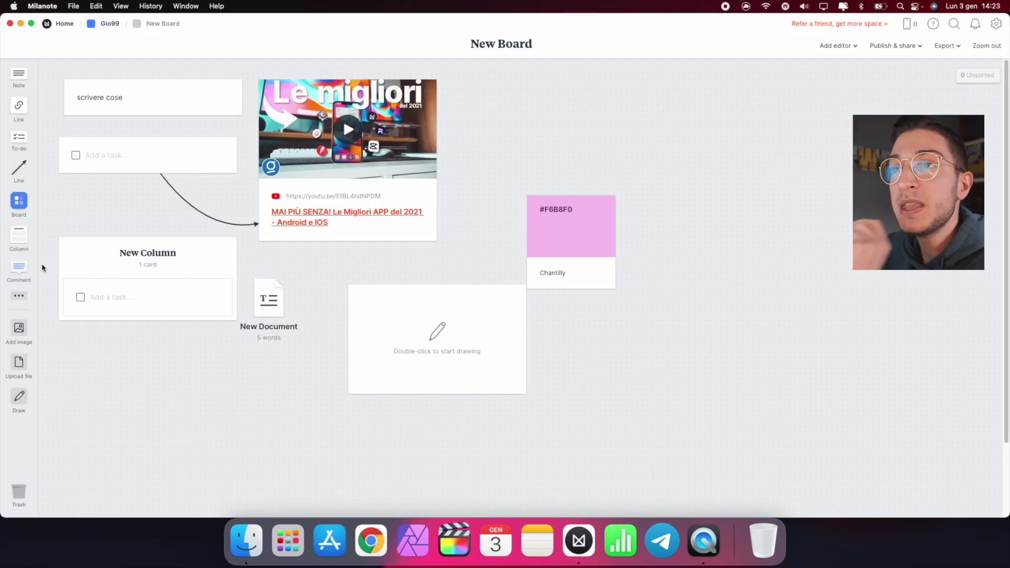
{"action": "left_click", "coordinate": [19, 297]}
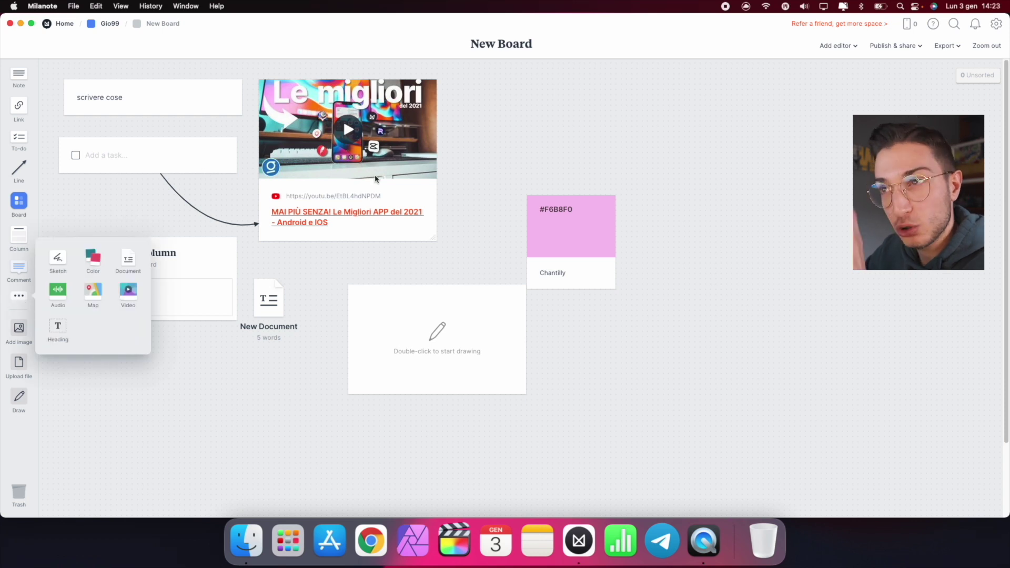